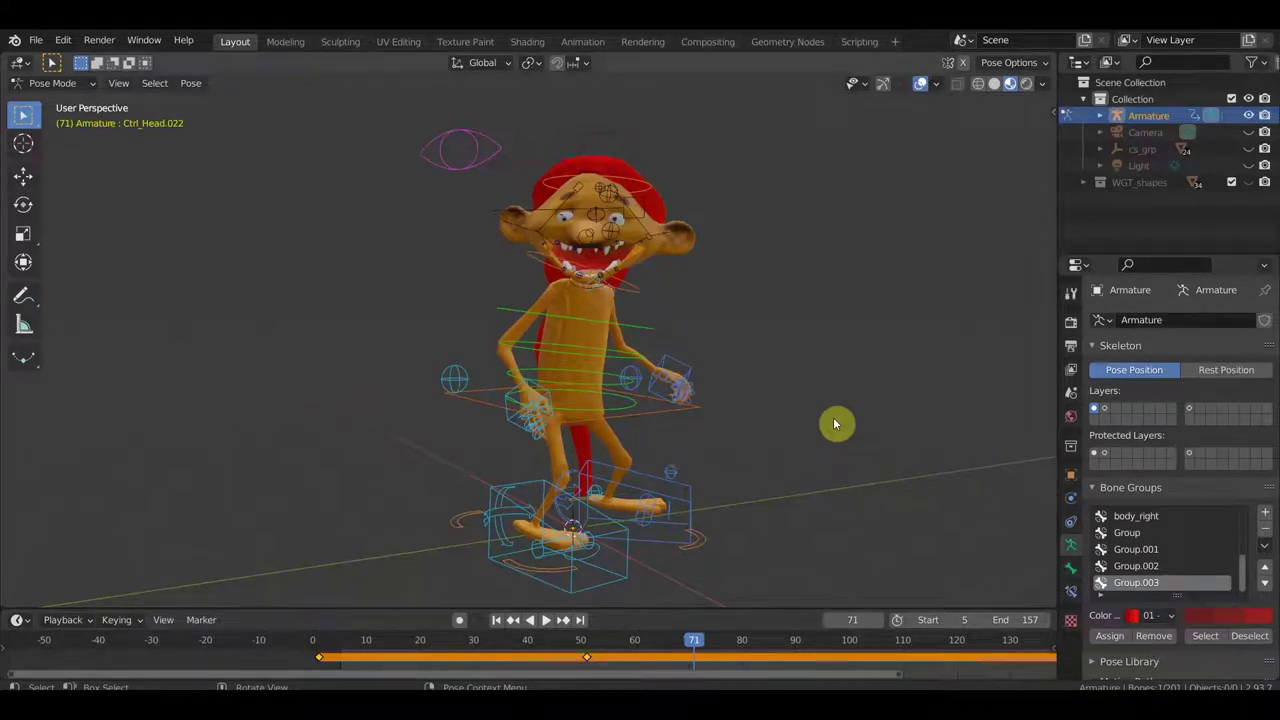
# Move the goblin's eye-look target control (Ctrl_Head.011) down toward its face.
pyautogui.moveTo(909, 403)
pyautogui.mouseDown(button='middle')
pyautogui.moveTo(700, 443)
pyautogui.moveTo(711, 423)
pyautogui.moveTo(562, 363)
pyautogui.moveTo(598, 325)
pyautogui.mouseUp(button='middle')
pyautogui.moveTo(635, 190); pyautogui.dragTo(662, 192, button='middle')
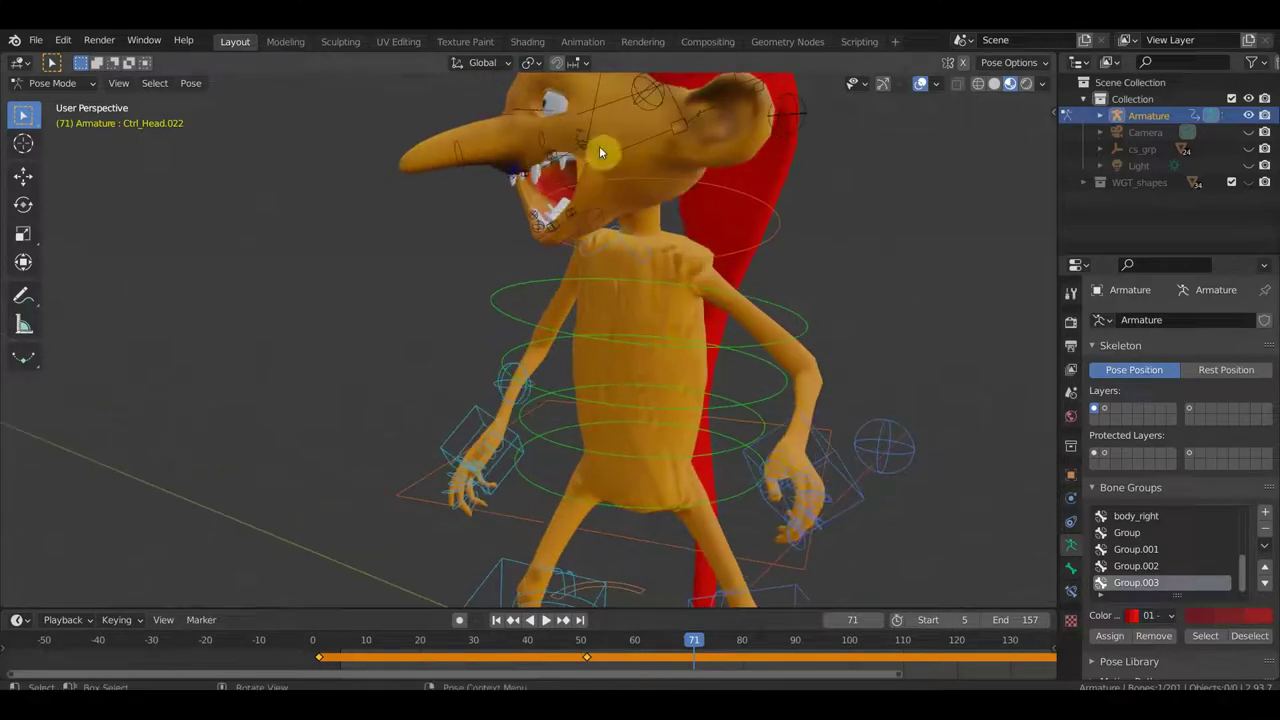
pyautogui.moveTo(583, 166)
pyautogui.mouseDown(button='middle')
pyautogui.moveTo(430, 249)
pyautogui.moveTo(457, 254)
pyautogui.moveTo(443, 260)
pyautogui.moveTo(462, 225)
pyautogui.moveTo(450, 222)
pyautogui.mouseUp(button='middle')
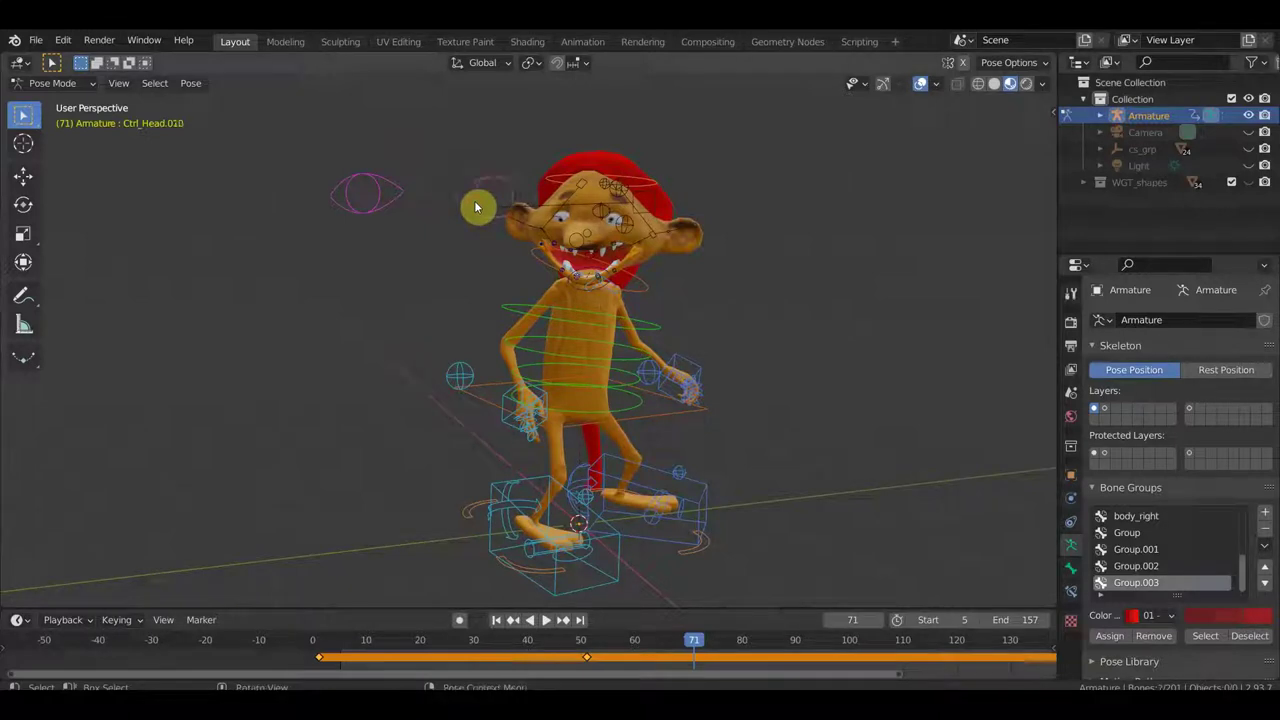
pyautogui.click(470, 168)
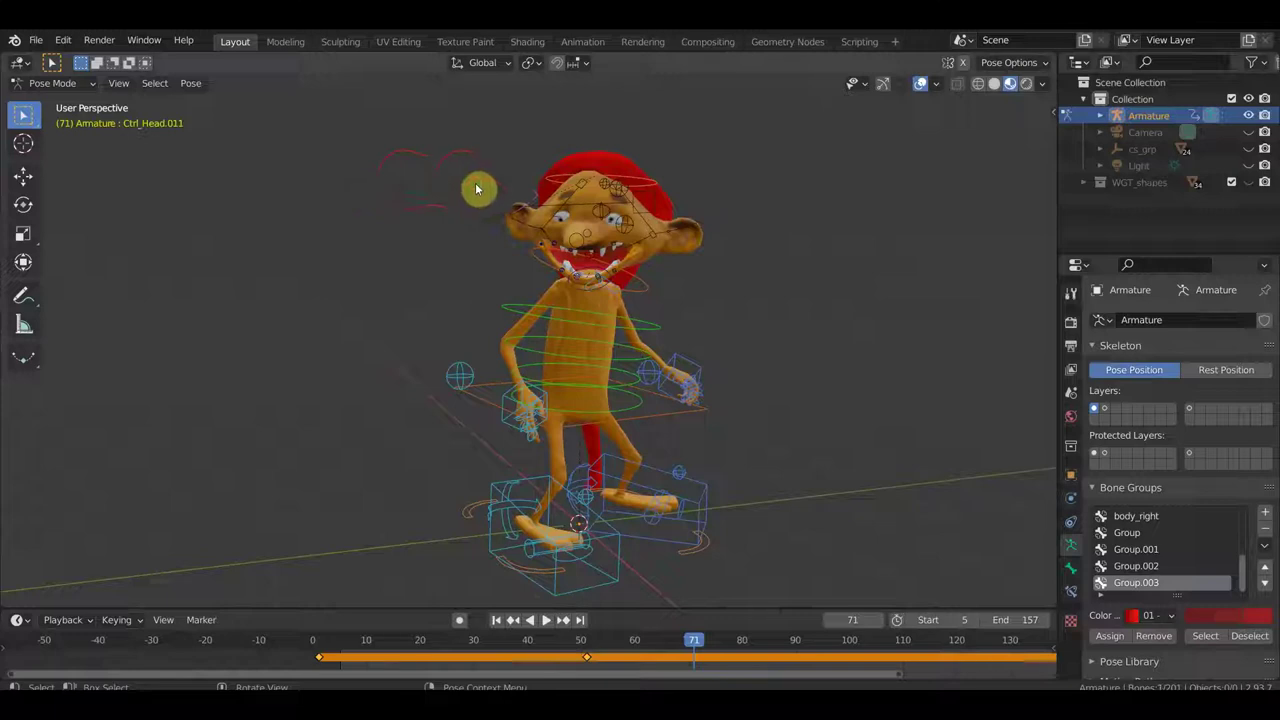
pyautogui.press('g')
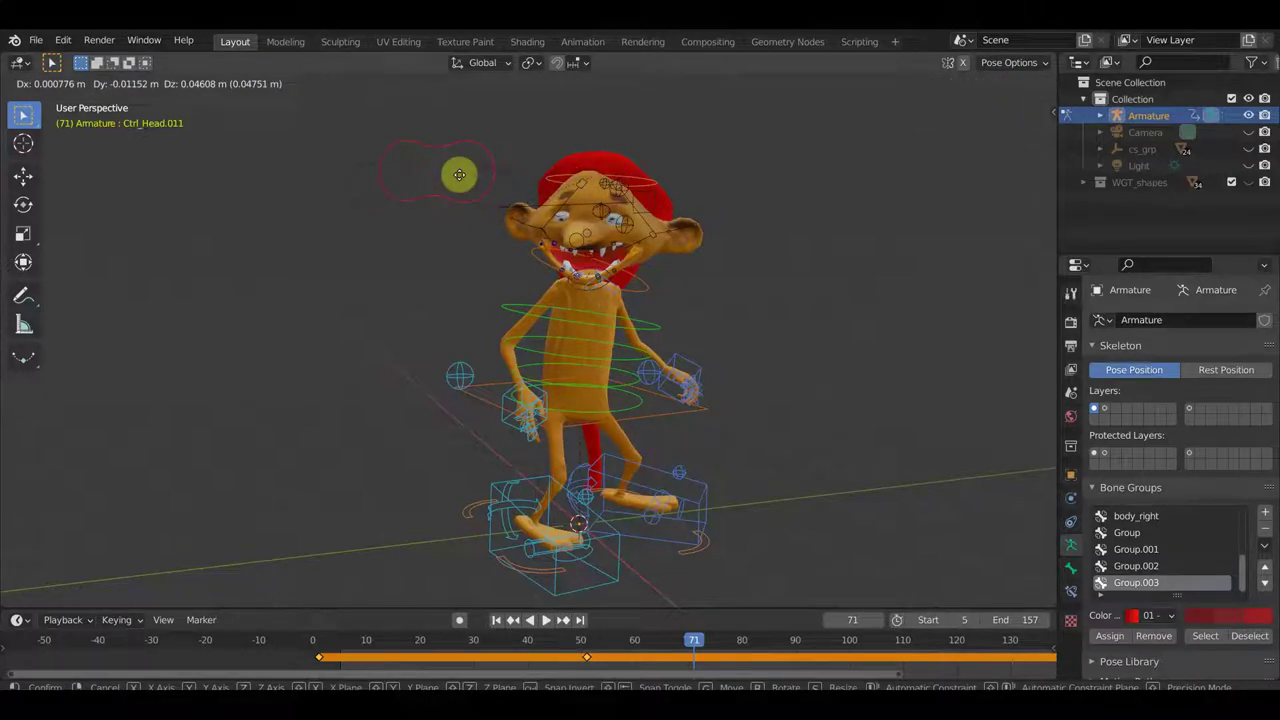
pyautogui.click(563, 161)
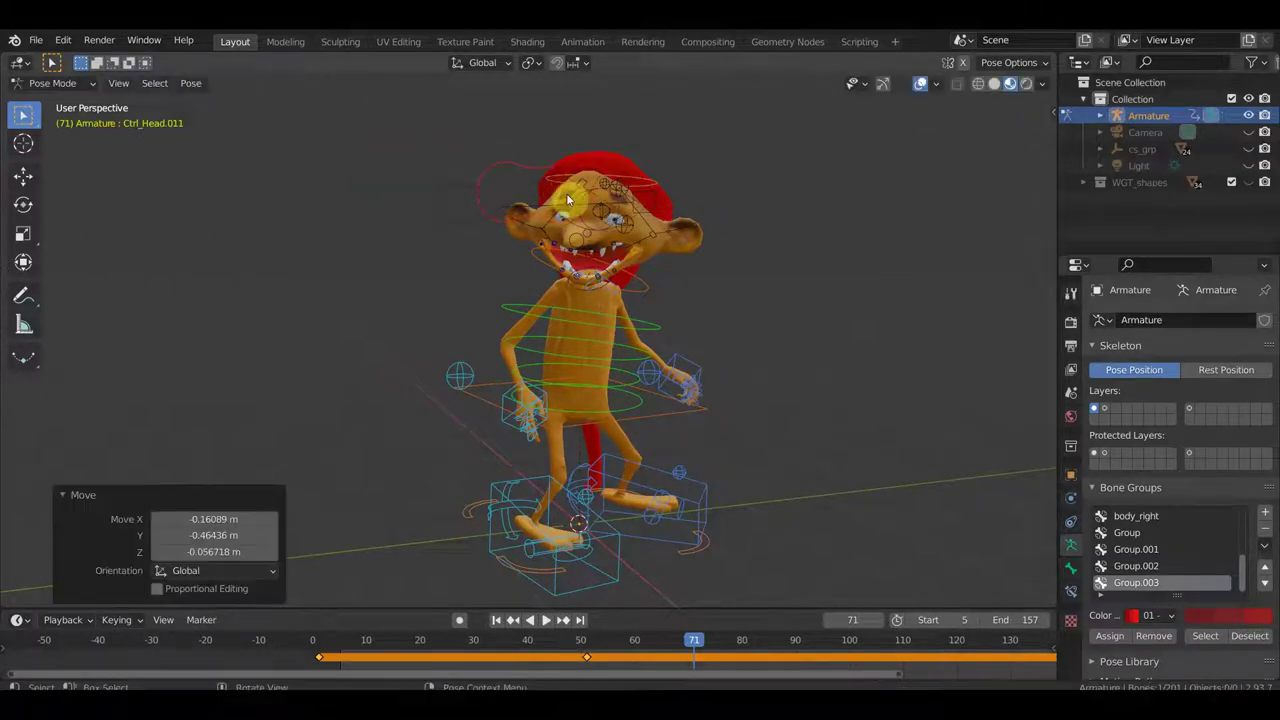
# Frame the view on the goblin's head and begin refining the eye target's position.
pyautogui.scroll(5, 713, 218)
pyautogui.keyDown('shift'); pyautogui.moveTo(713, 218); pyautogui.dragTo(670, 396, button='middle'); pyautogui.keyUp('shift')
pyautogui.scroll(-3, 670, 398)
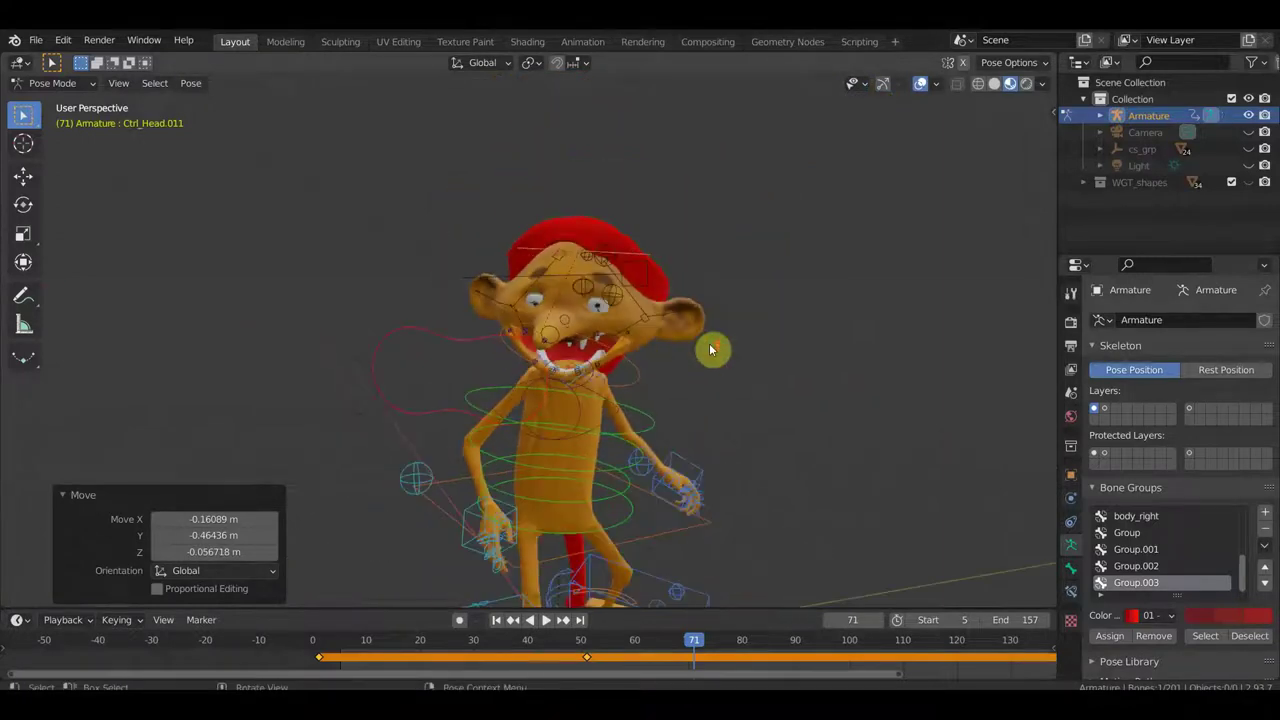
pyautogui.scroll(2, 715, 349)
pyautogui.moveTo(714, 345); pyautogui.dragTo(738, 330, button='middle')
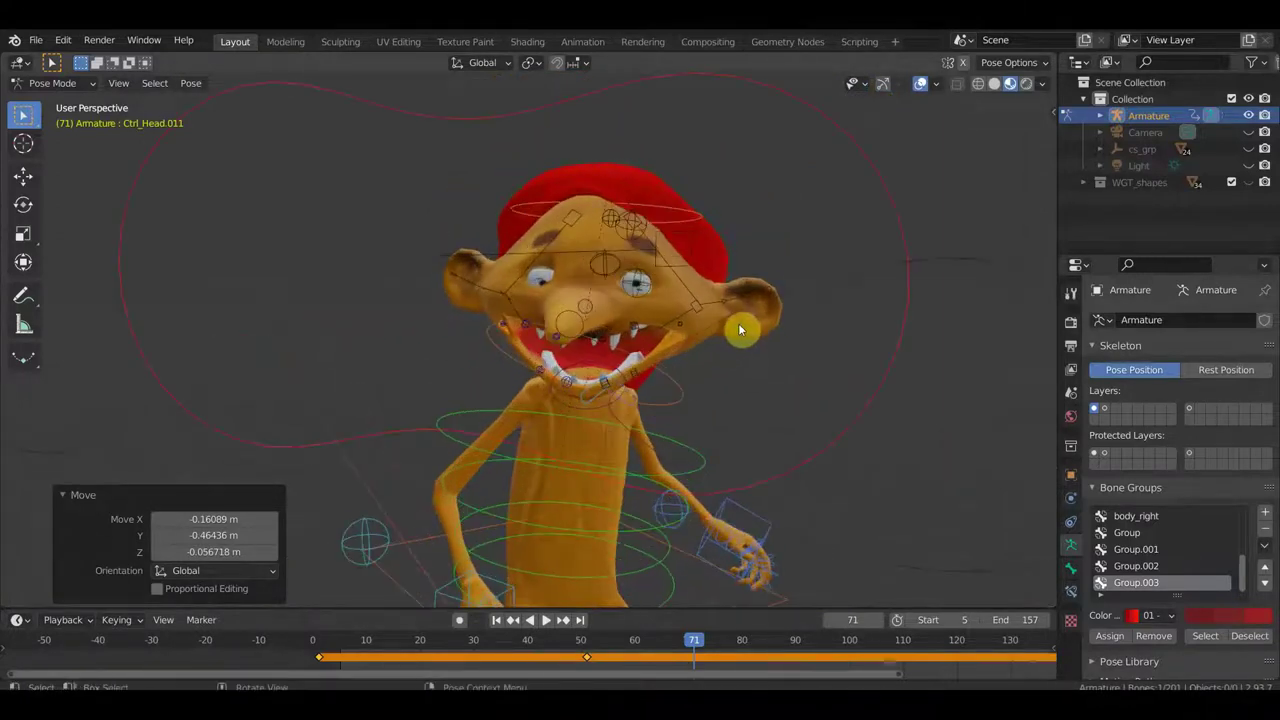
pyautogui.press('g')
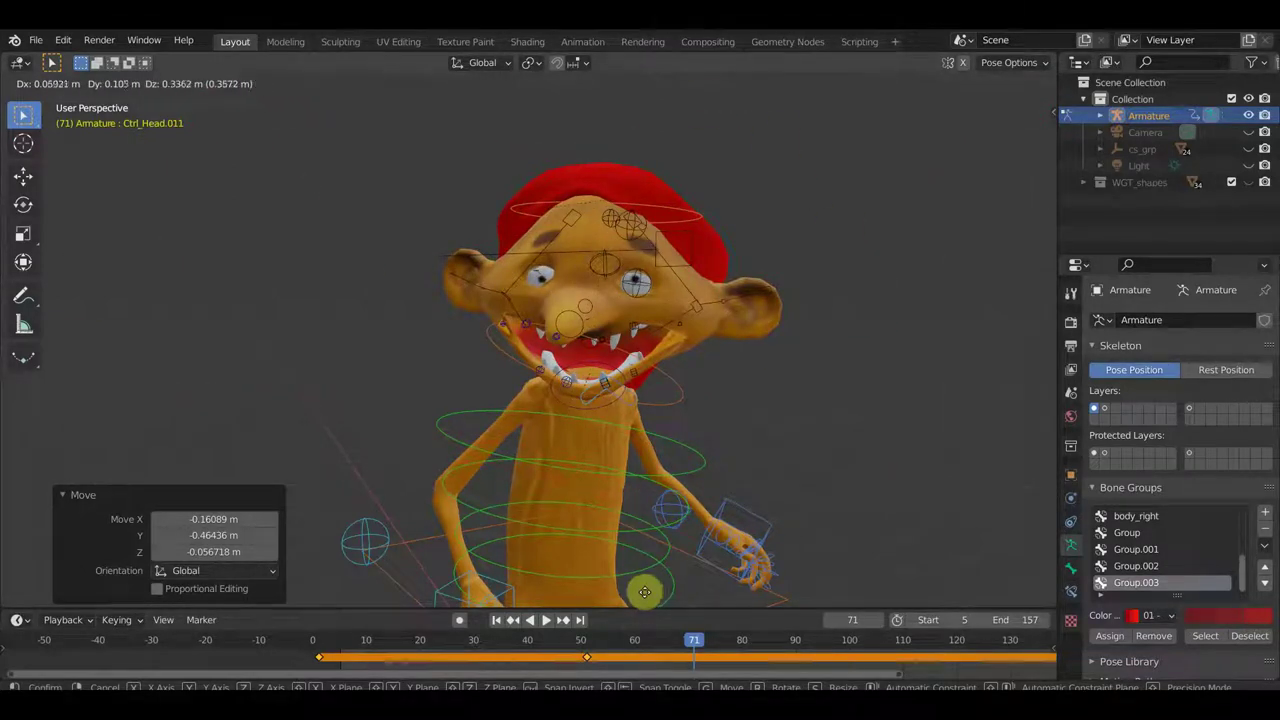
# Settle the eye target, then rotate the Ctrl_Head.001 jaw control 24.3°.
pyautogui.click(716, 291)
pyautogui.moveTo(737, 297)
pyautogui.mouseDown(button='middle')
pyautogui.moveTo(641, 297)
pyautogui.moveTo(547, 367)
pyautogui.moveTo(487, 374)
pyautogui.mouseUp(button='middle')
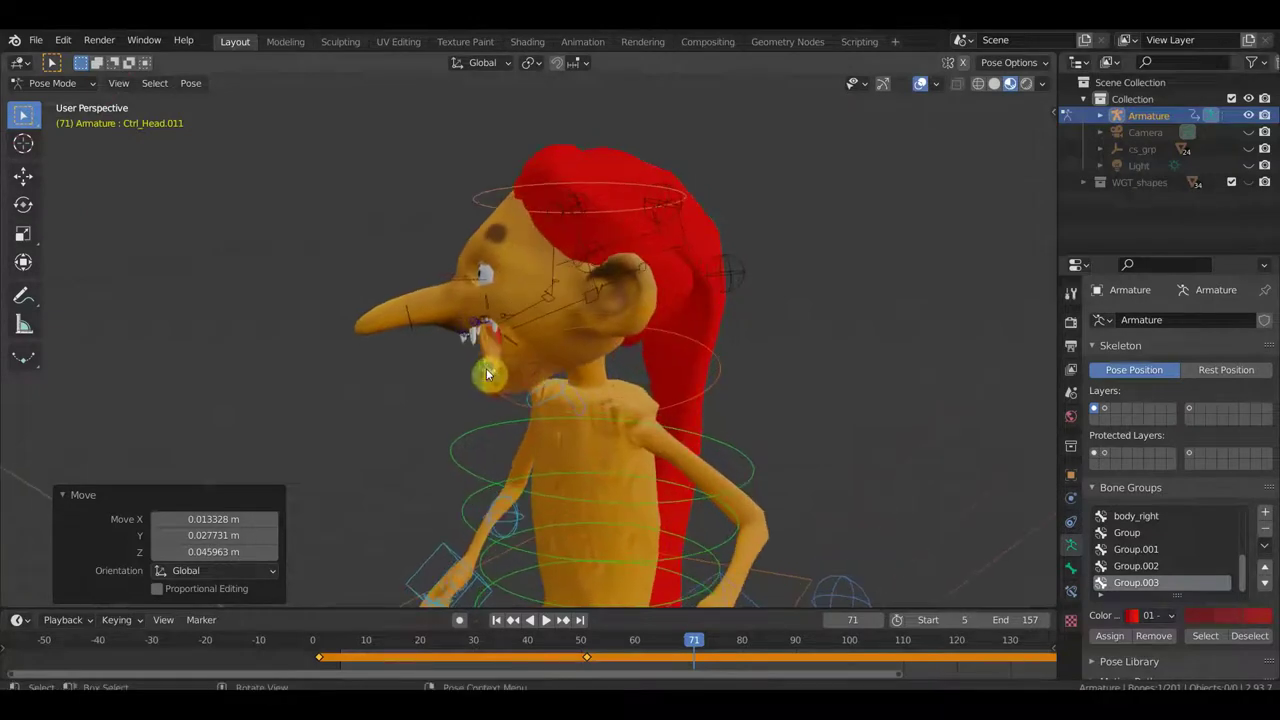
pyautogui.click(524, 378)
pyautogui.press('r')
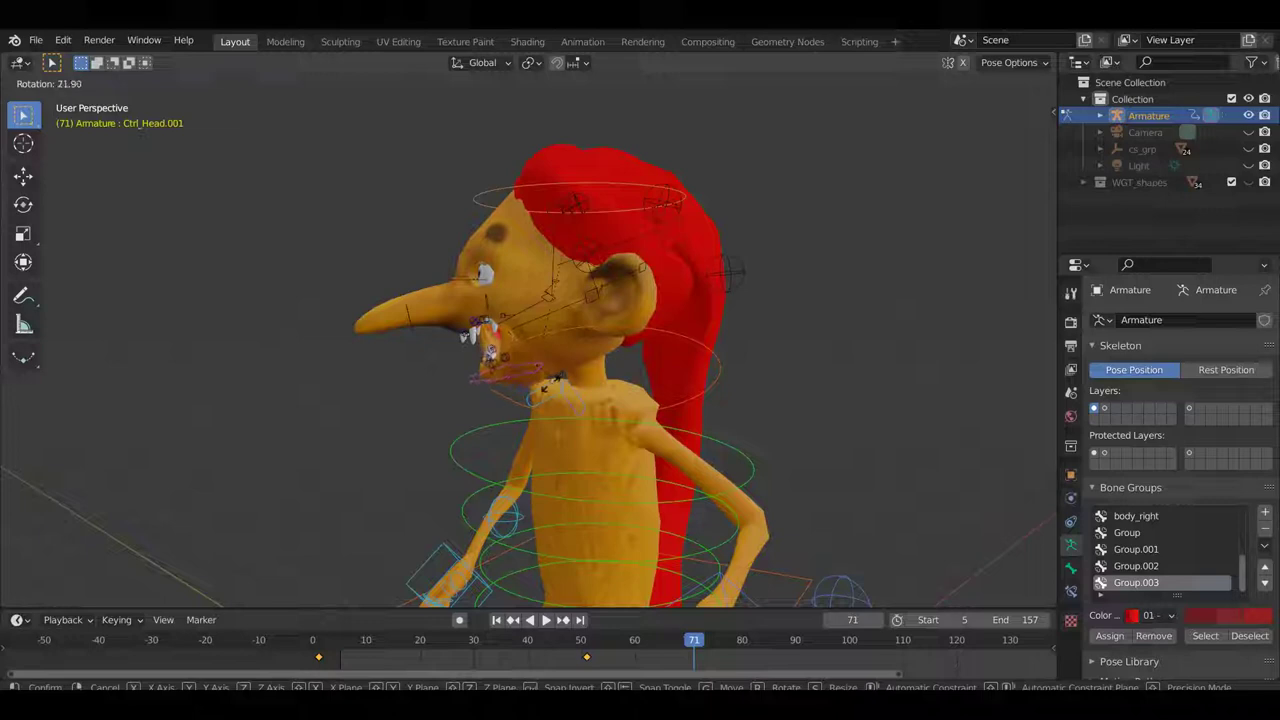
pyautogui.click(551, 390)
# Shift the jaw control by X -0.029, Y 0.028, Z 0.115 m.
pyautogui.press('g')
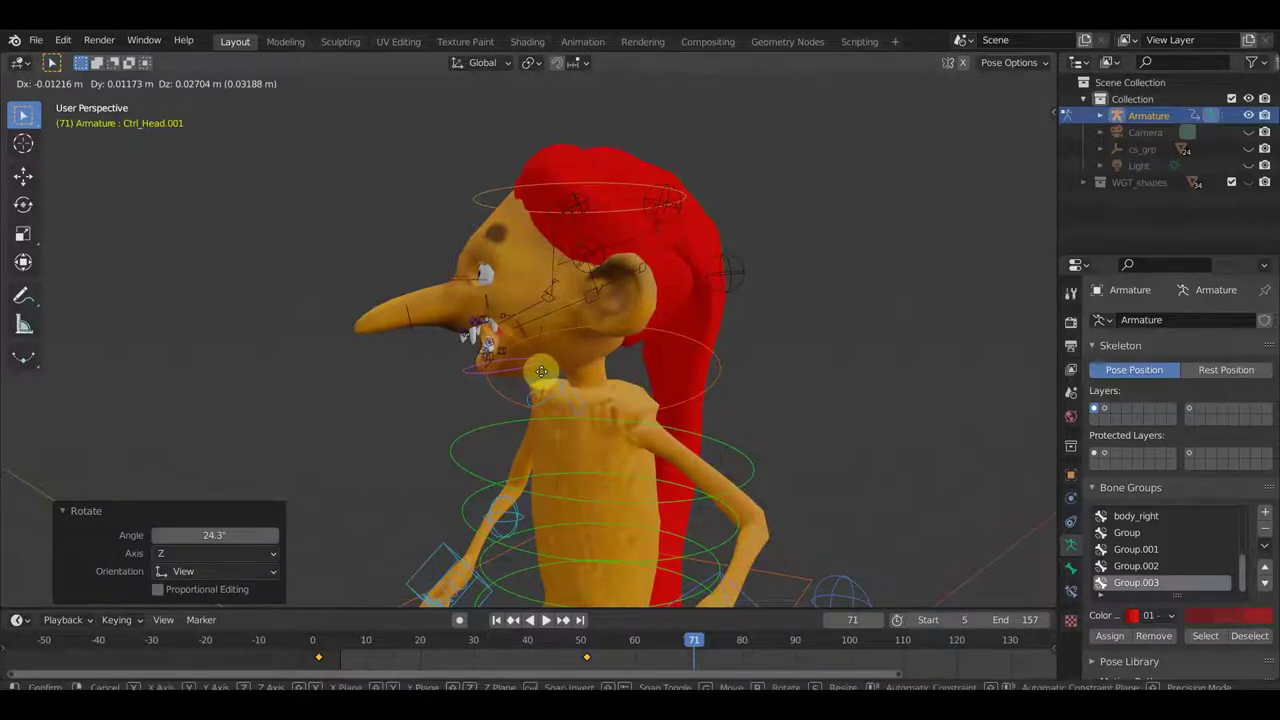
pyautogui.click(540, 354)
pyautogui.moveTo(540, 354)
pyautogui.mouseDown(button='middle')
pyautogui.moveTo(702, 356)
pyautogui.moveTo(692, 362)
pyautogui.mouseUp(button='middle')
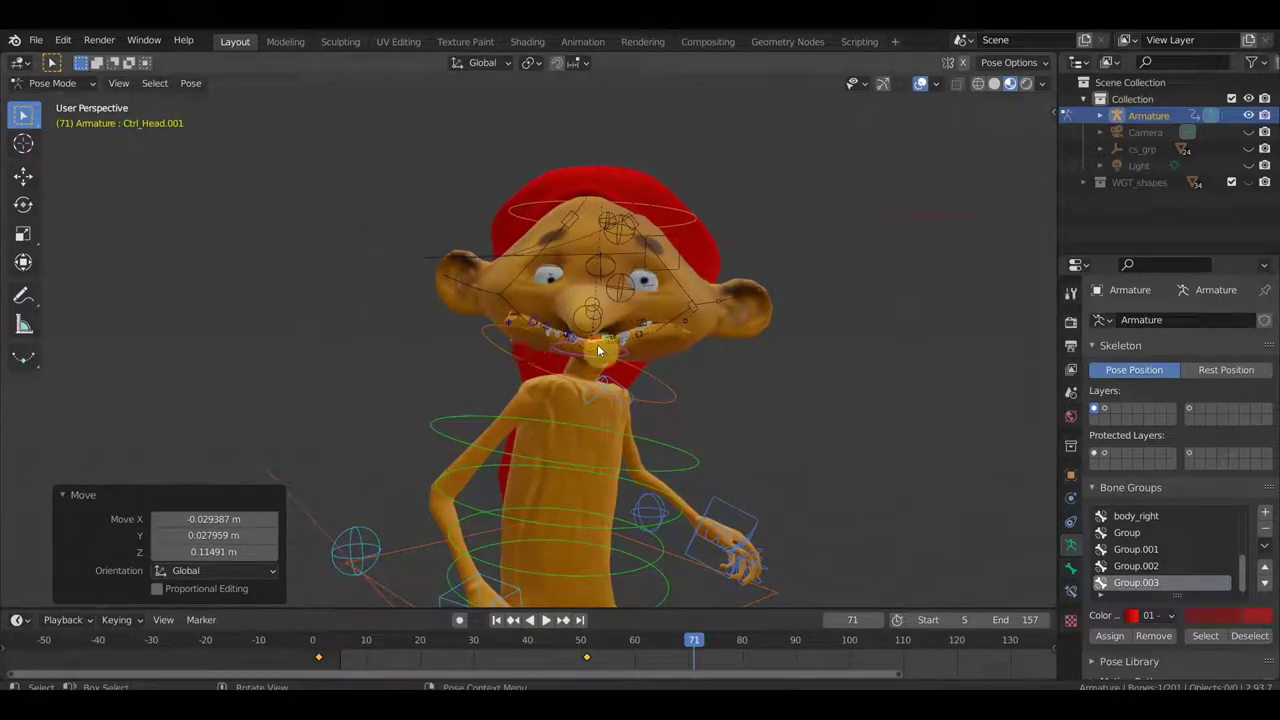
# Re-rotate the jaw control to -22.1°.
pyautogui.press('r')
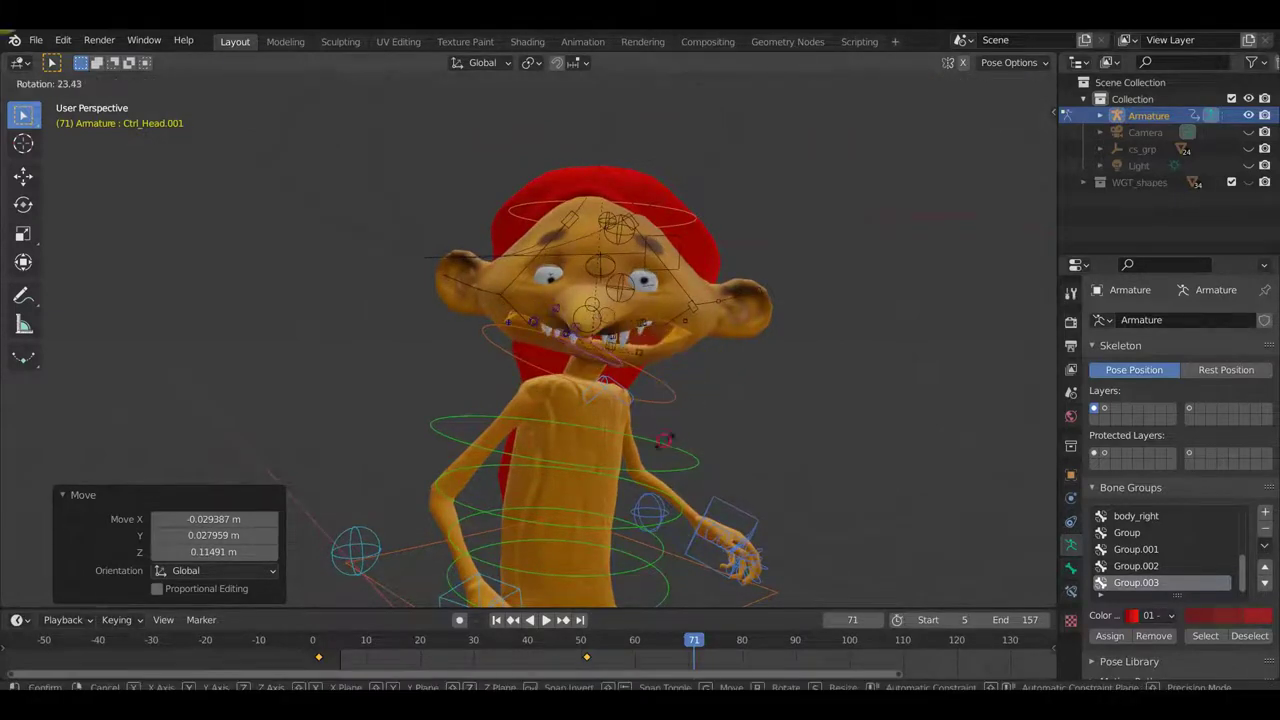
pyautogui.click(664, 440)
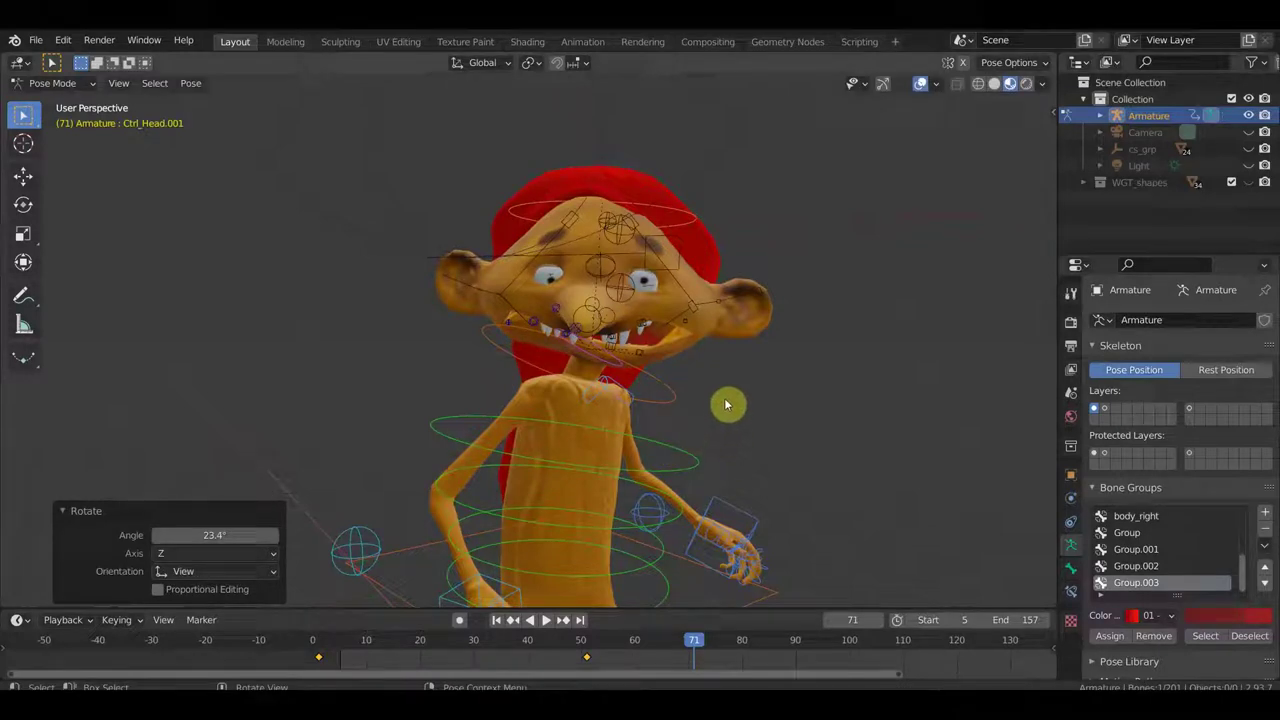
pyautogui.press('r')
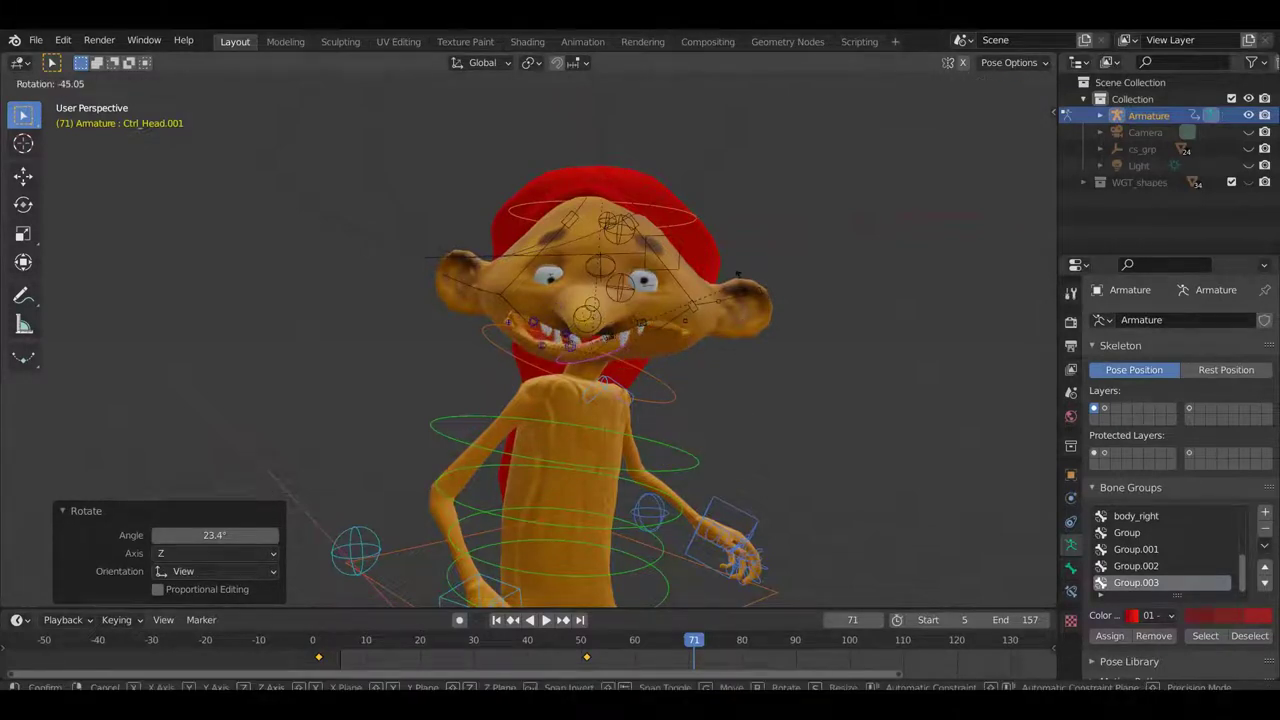
pyautogui.click(745, 351)
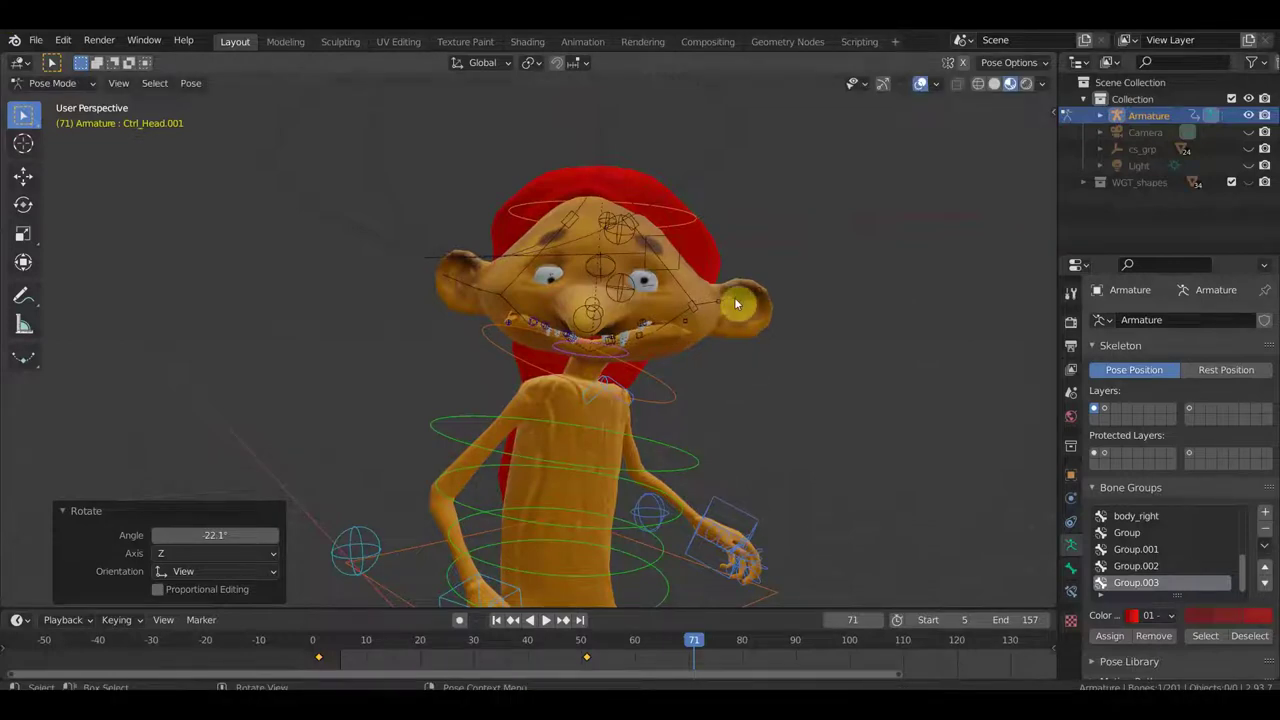
# Tilt the ear control Ctrl_Head.019 by -7.05°.
pyautogui.click(736, 298)
pyautogui.press('r')
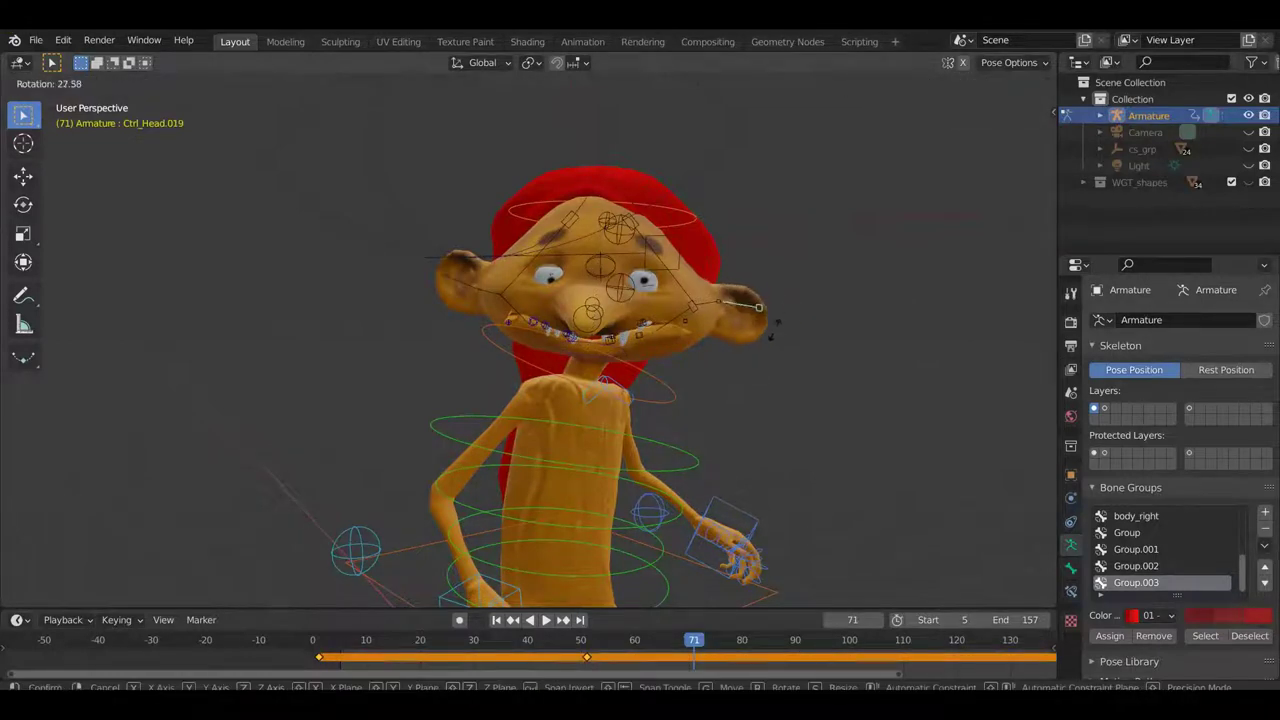
pyautogui.click(786, 292)
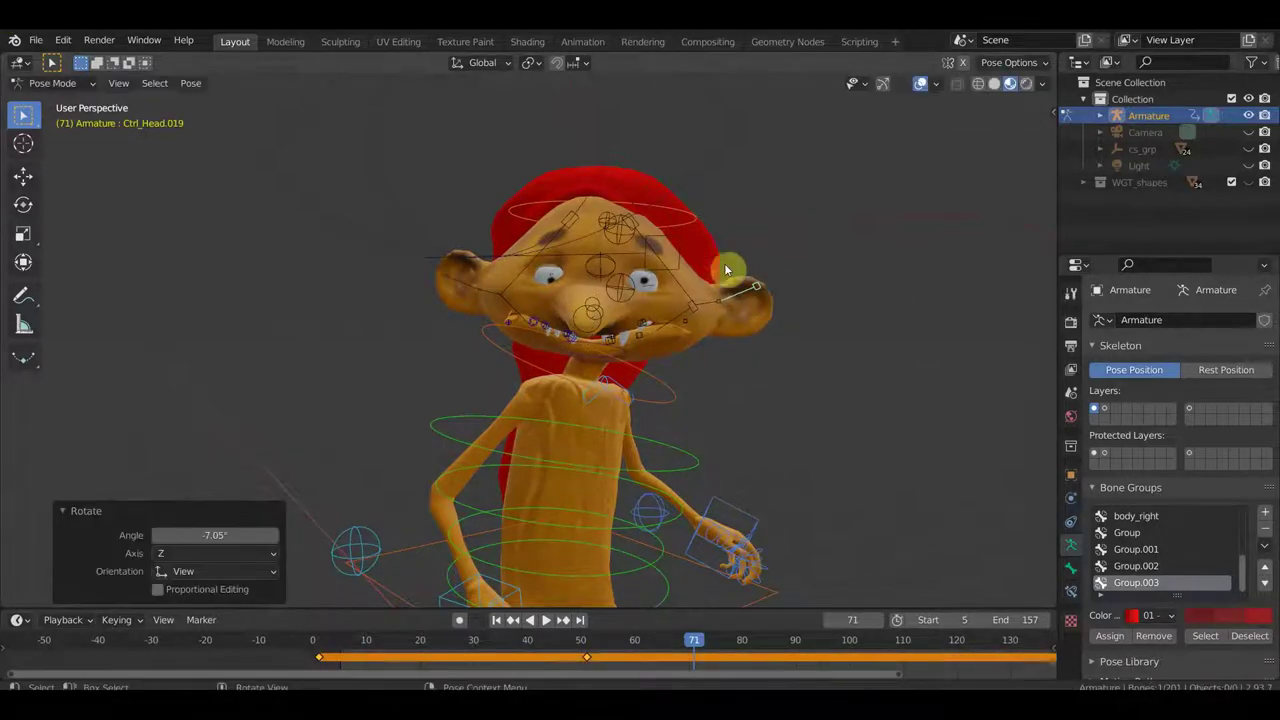
pyautogui.moveTo(718, 232)
pyautogui.mouseDown(button='middle')
pyautogui.moveTo(709, 257)
pyautogui.moveTo(580, 260)
pyautogui.mouseUp(button='middle')
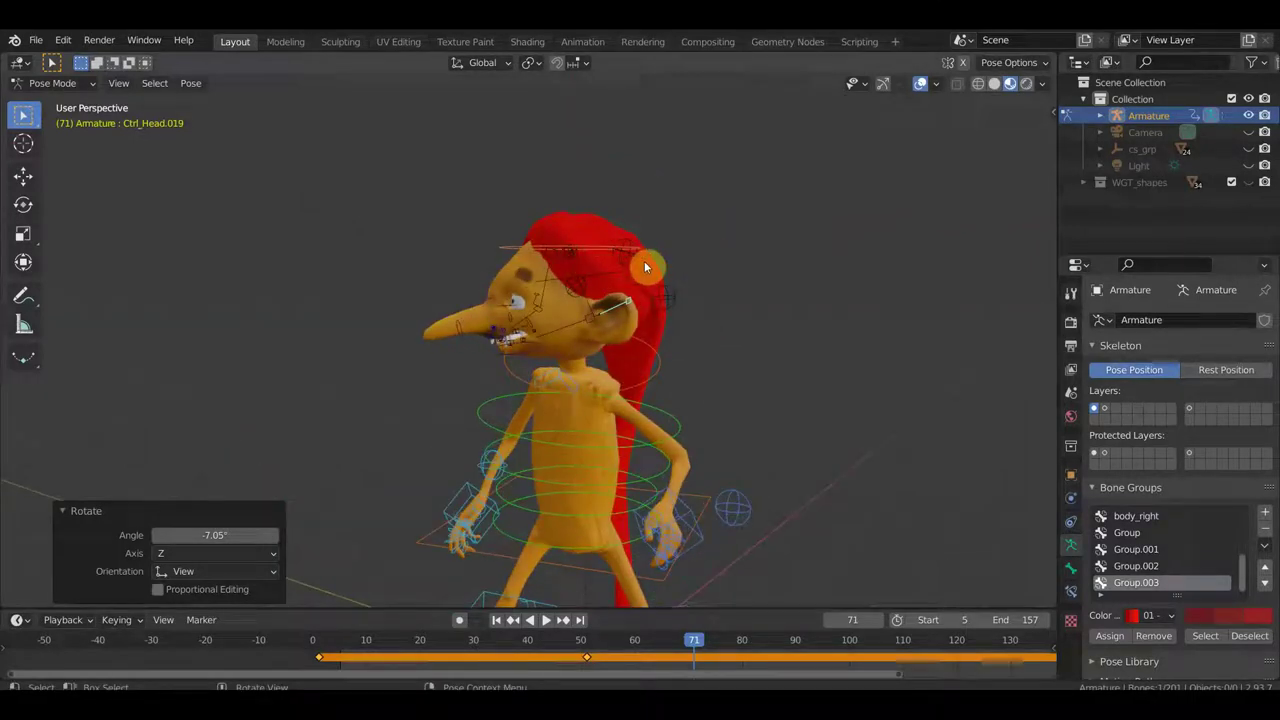
# Rotate the red hair control Ctrl_Head.033 by -2.11° about Z.
pyautogui.click(678, 295)
pyautogui.press('r')
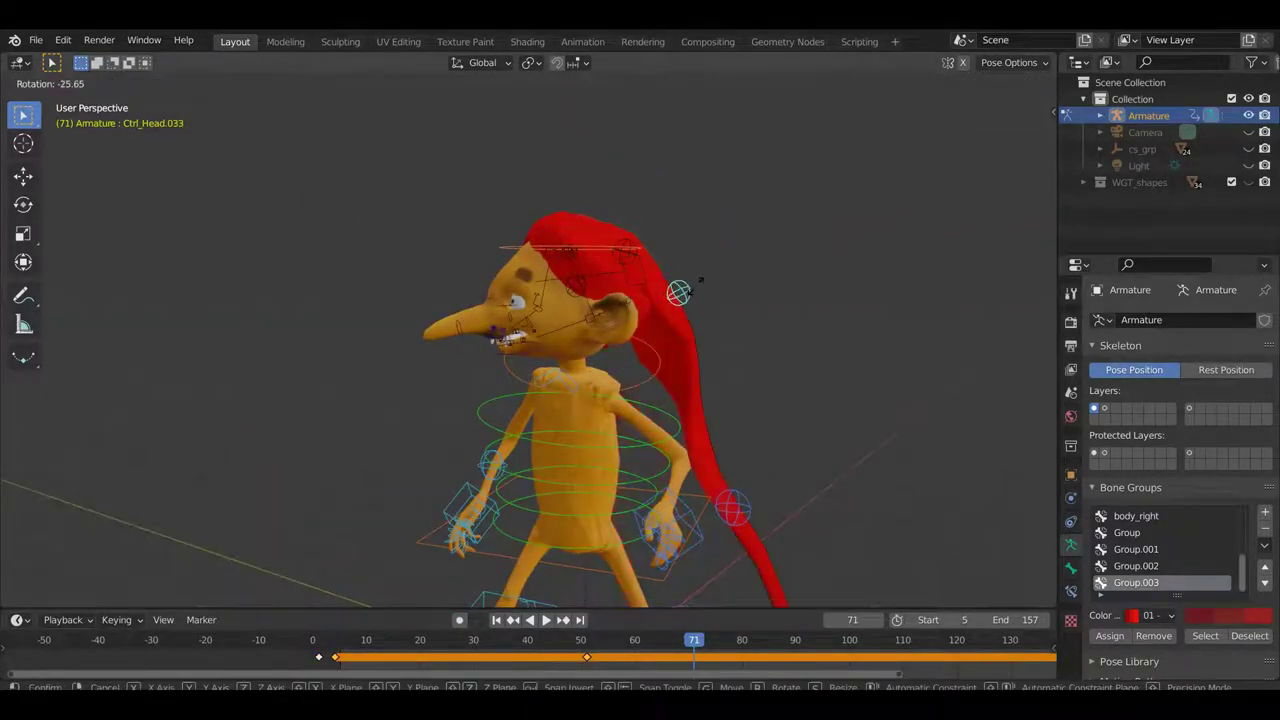
pyautogui.click(680, 302)
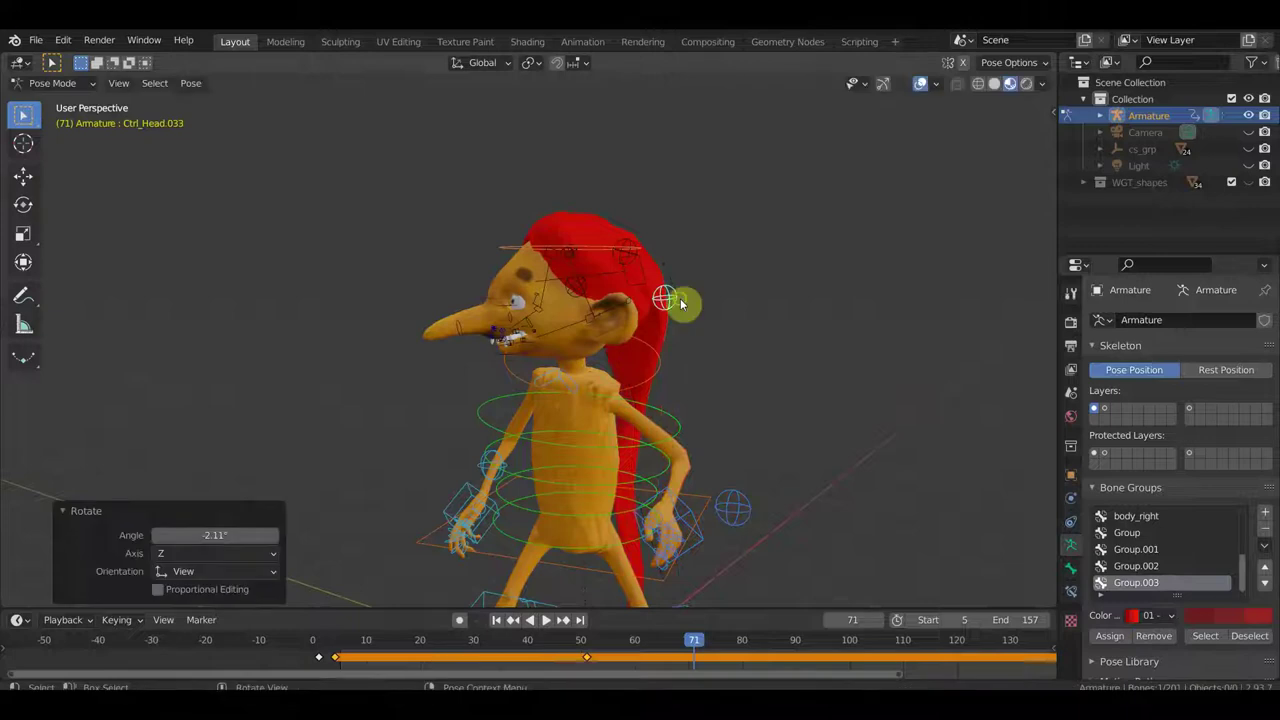
pyautogui.moveTo(672, 305); pyautogui.dragTo(447, 268, button='middle')
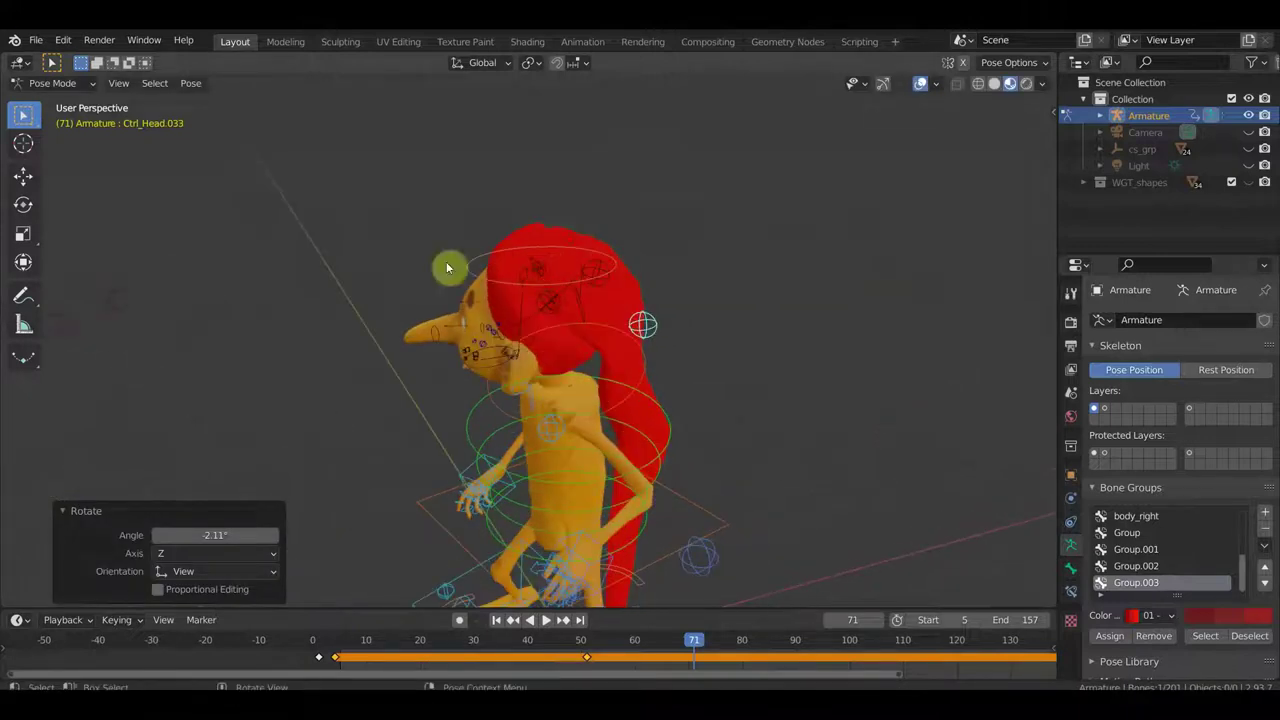
# Orbit and zoom to inspect the pose, then select the head control bone at the nose.
pyautogui.moveTo(554, 260)
pyautogui.mouseDown(button='middle')
pyautogui.moveTo(726, 223)
pyautogui.moveTo(555, 252)
pyautogui.moveTo(688, 234)
pyautogui.moveTo(655, 234)
pyautogui.mouseUp(button='middle')
pyautogui.scroll(2, 674, 300)
pyautogui.scroll(2, 672, 264)
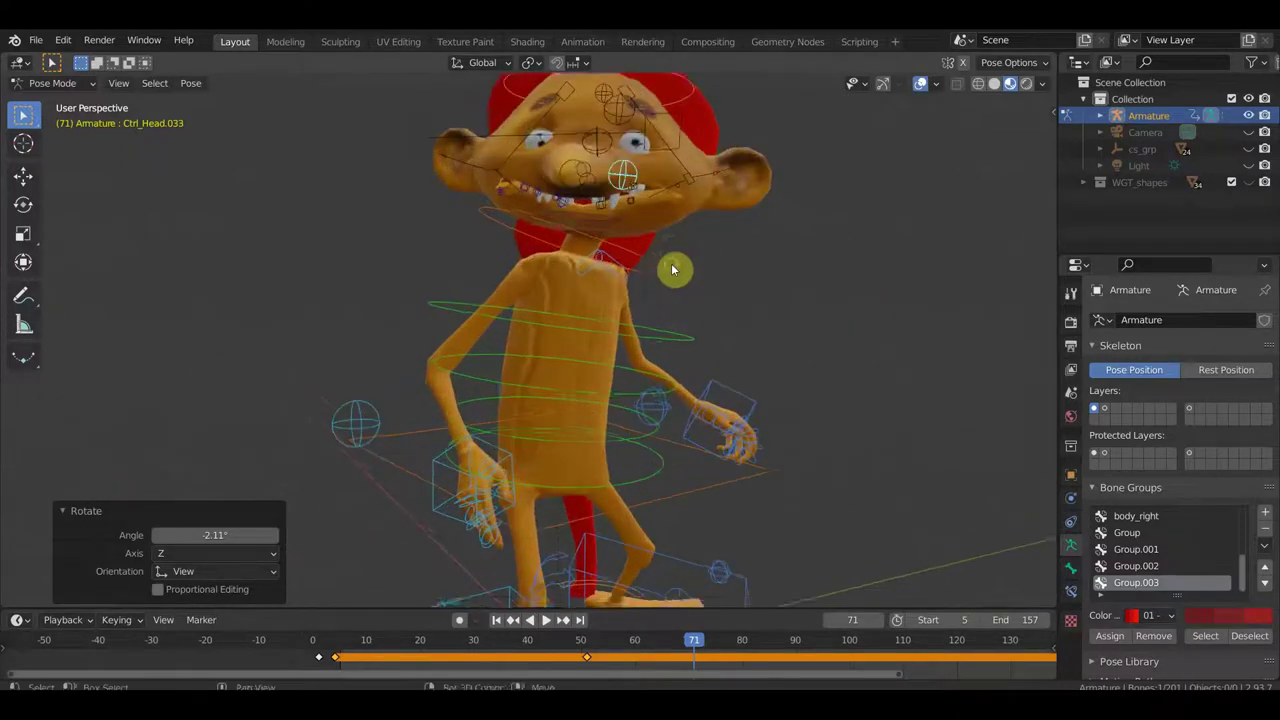
pyautogui.moveTo(669, 332)
pyautogui.mouseDown(button='middle')
pyautogui.moveTo(686, 309)
pyautogui.moveTo(564, 306)
pyautogui.moveTo(585, 312)
pyautogui.mouseUp(button='middle')
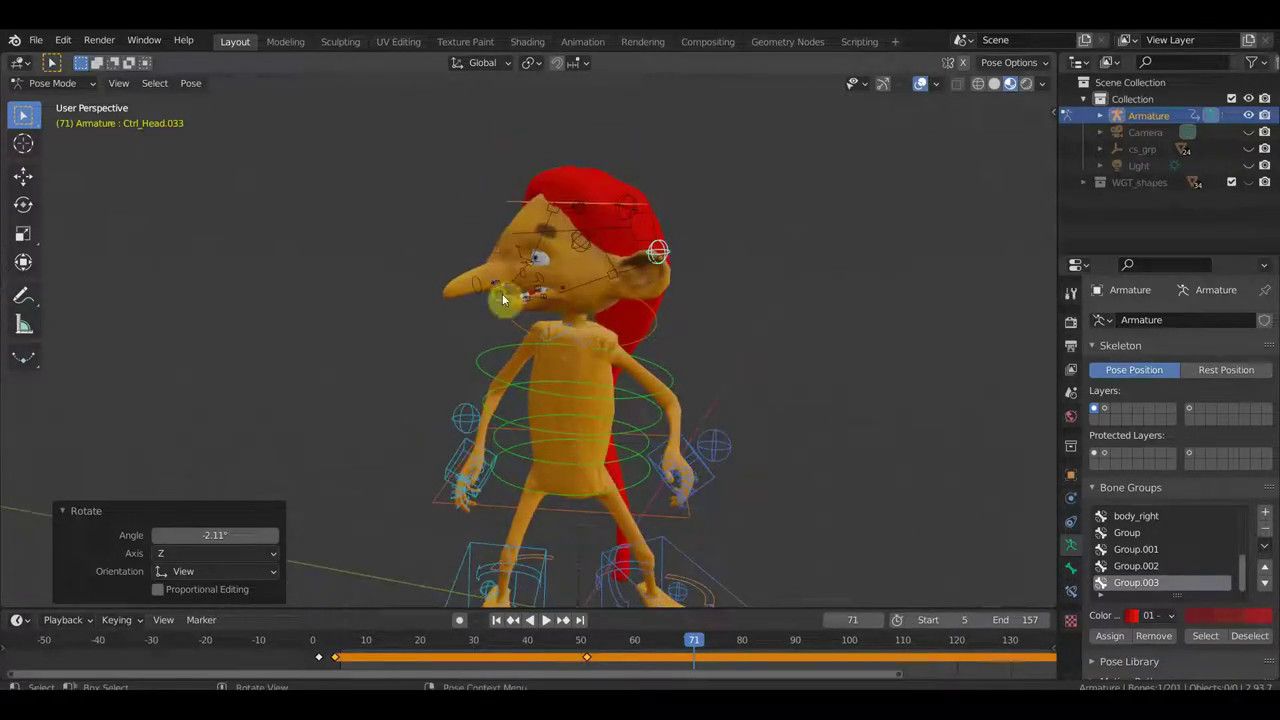
pyautogui.moveTo(508, 294); pyautogui.dragTo(465, 298, button='middle')
pyautogui.click(457, 285)
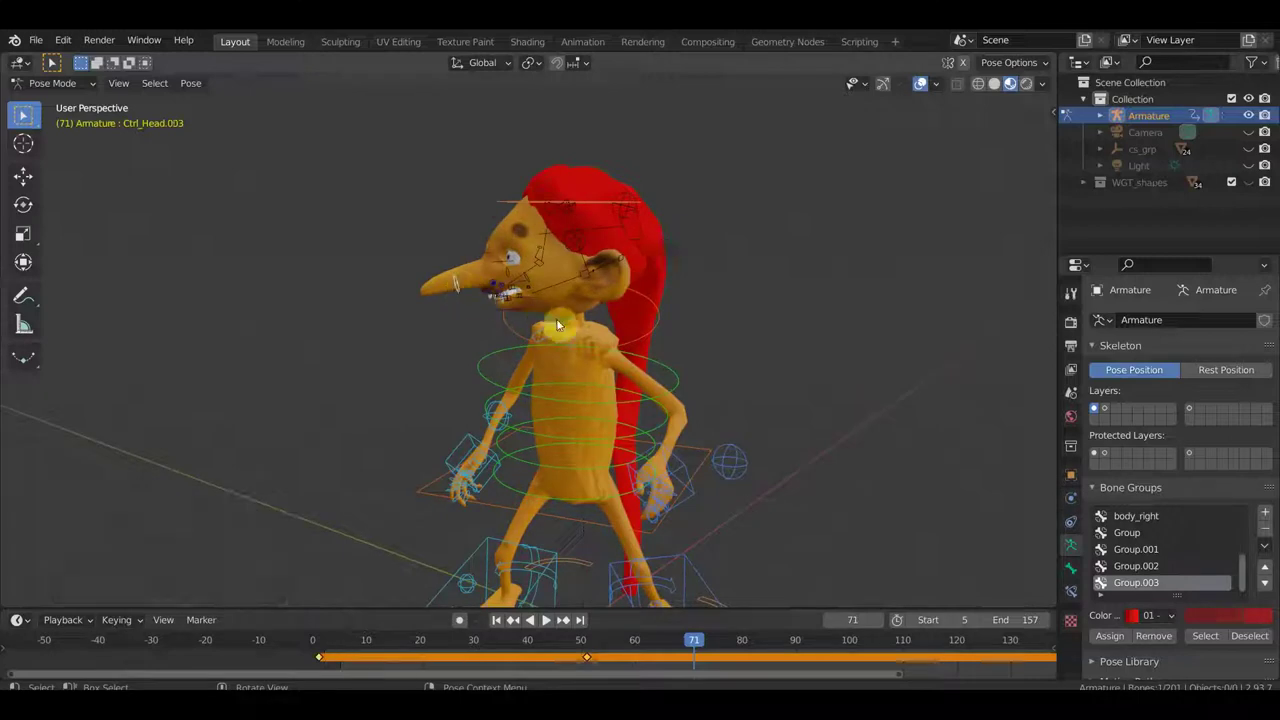
# Rotate the head control bone slightly, deselect all bones, and pull back to see the whole goblin.
pyautogui.press('r')
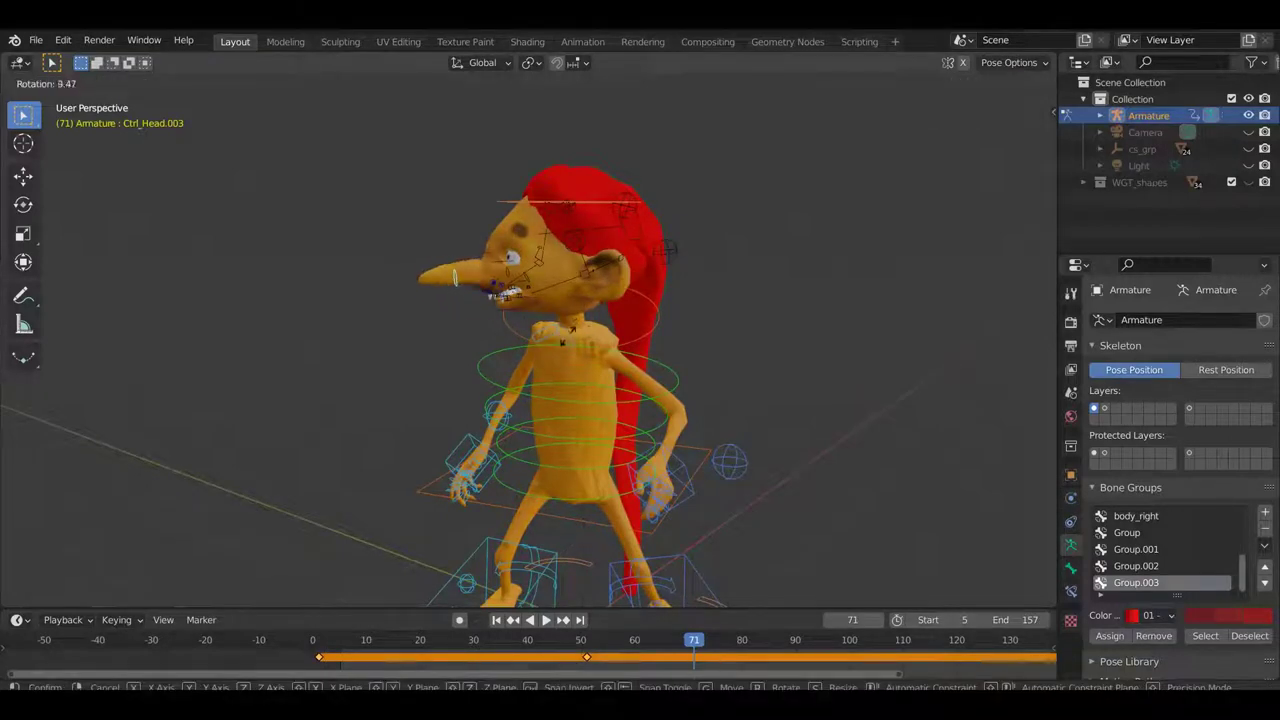
pyautogui.click(576, 322)
pyautogui.moveTo(576, 322)
pyautogui.mouseDown(button='middle')
pyautogui.moveTo(510, 289)
pyautogui.moveTo(614, 294)
pyautogui.mouseUp(button='middle')
pyautogui.scroll(3, 577, 229)
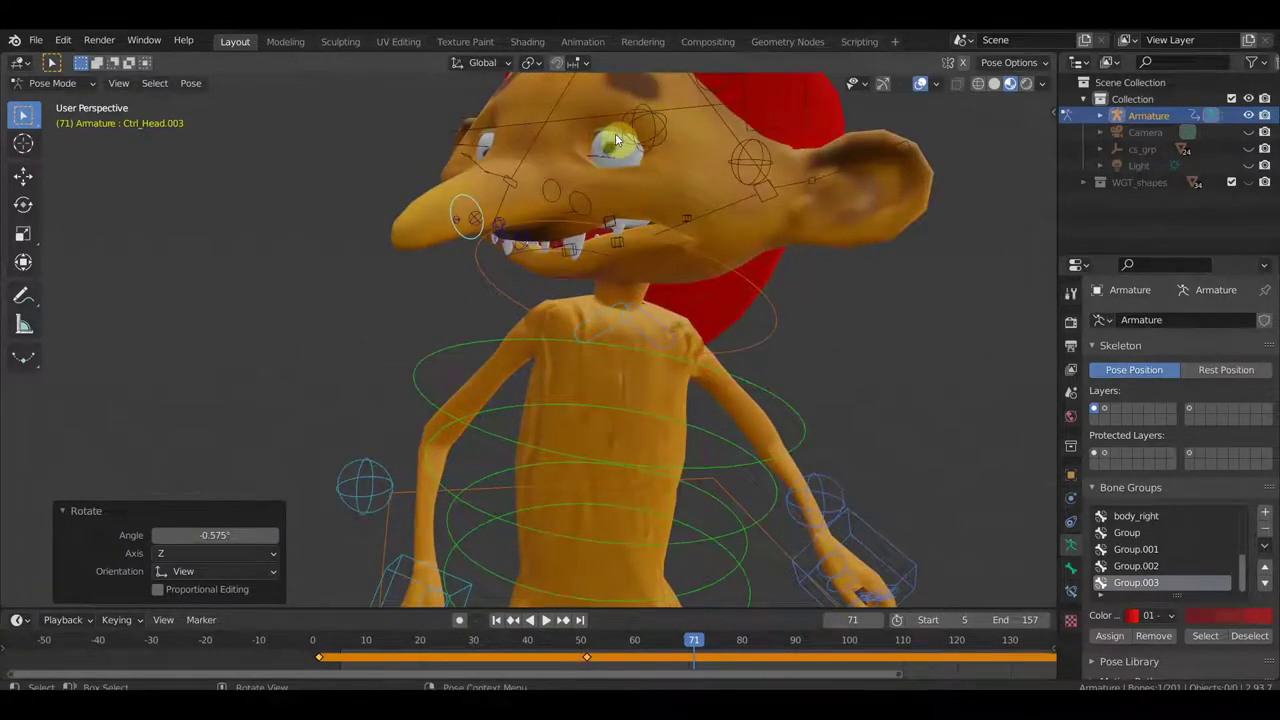
pyautogui.hotkey('alt', 'a')
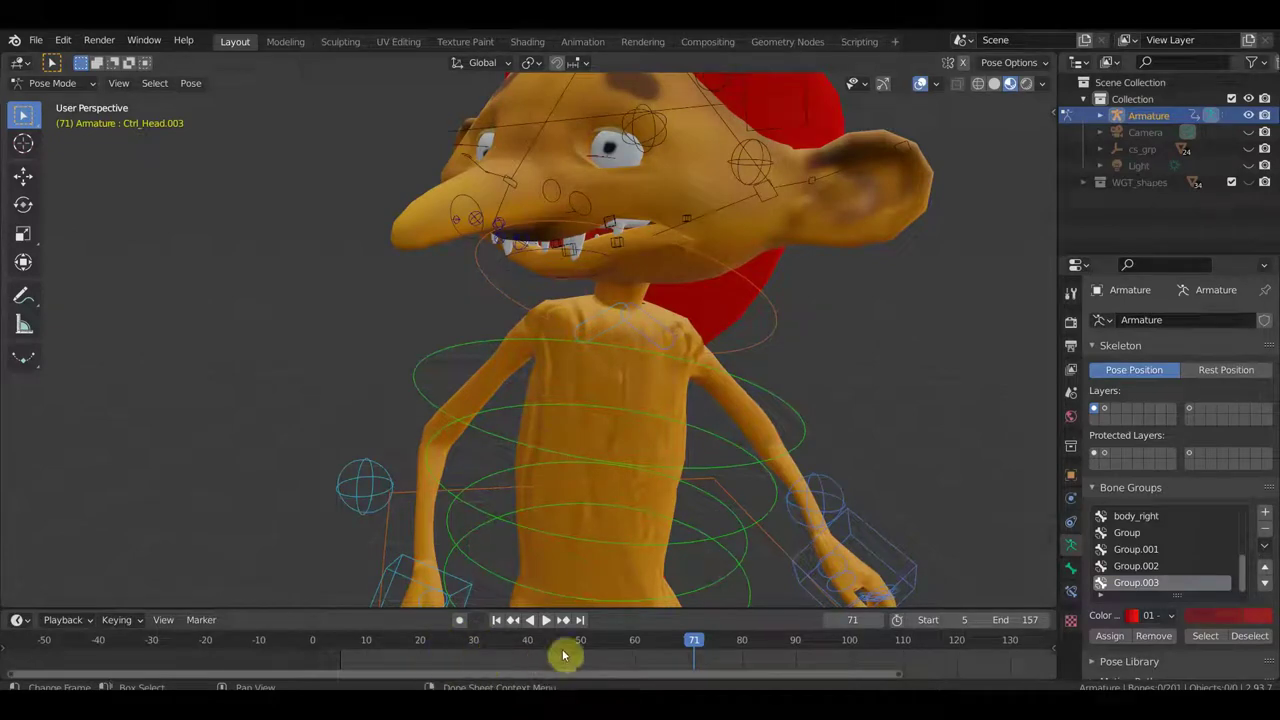
pyautogui.moveTo(751, 597)
pyautogui.mouseDown(button='middle')
pyautogui.moveTo(773, 420)
pyautogui.moveTo(792, 414)
pyautogui.mouseUp(button='middle')
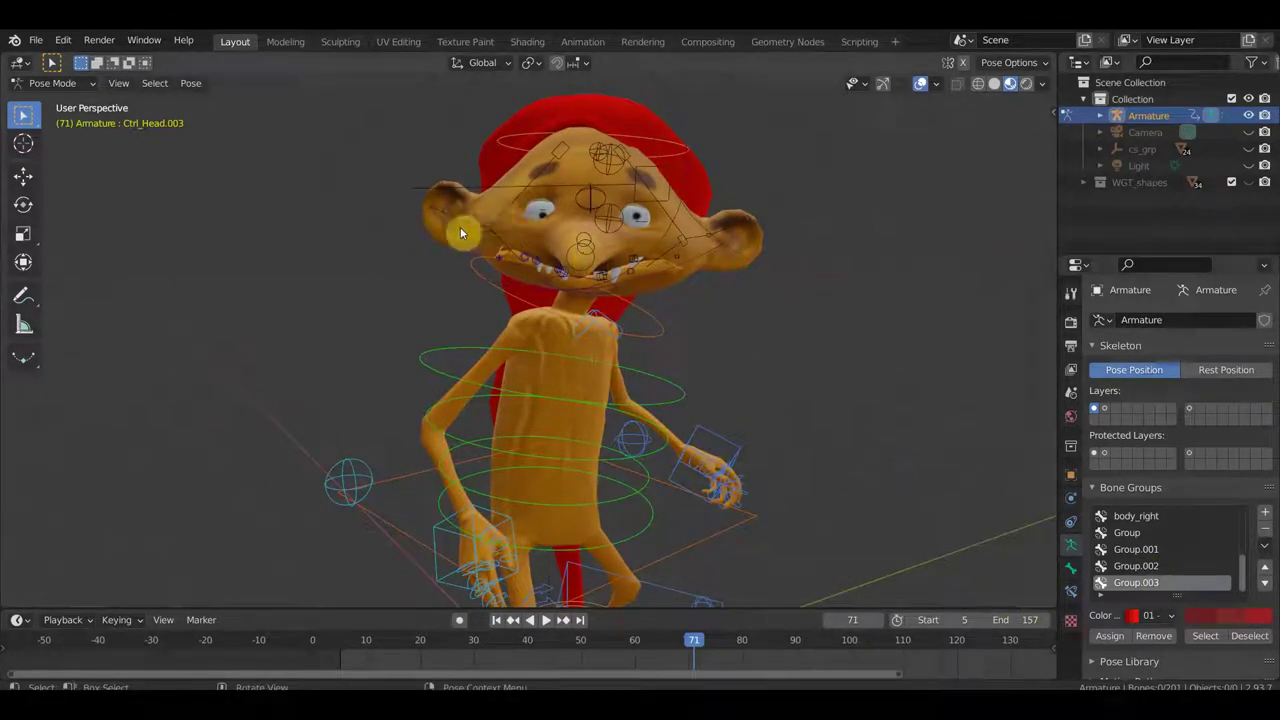
# Switch to Object Mode, select the goblin's body mesh and hide viewport overlays.
pyautogui.click(55, 83)
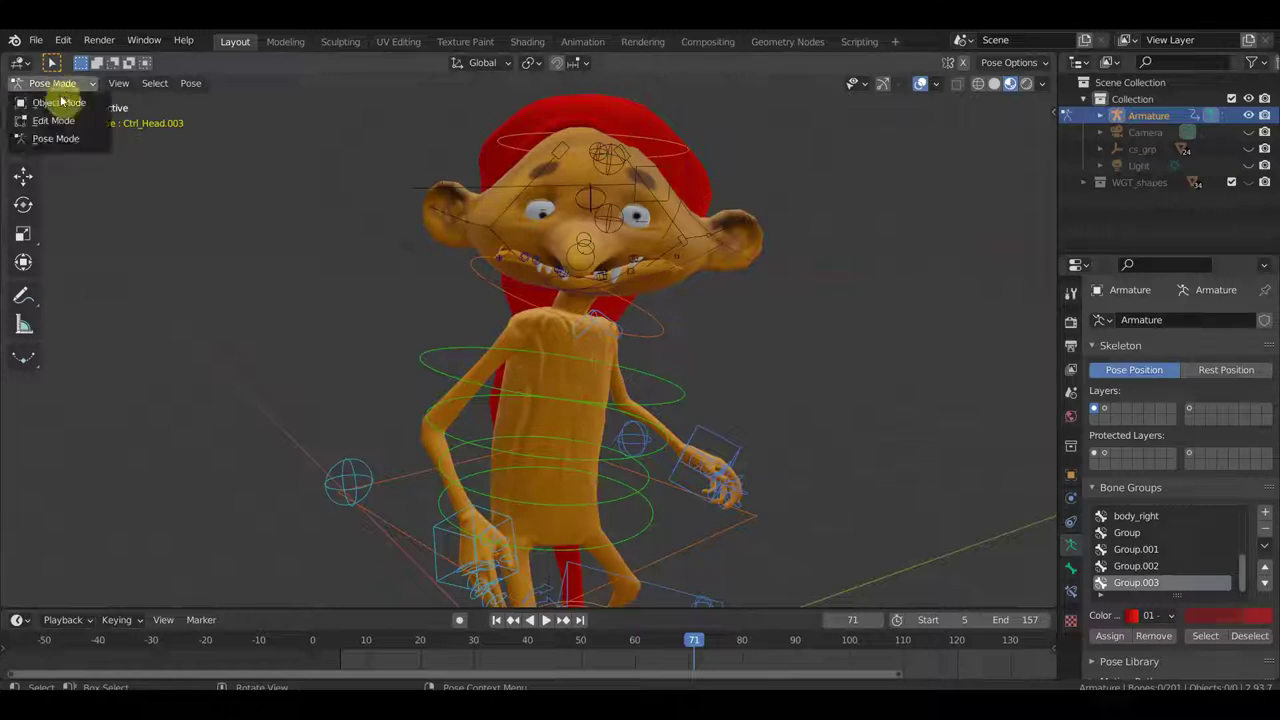
pyautogui.click(64, 110)
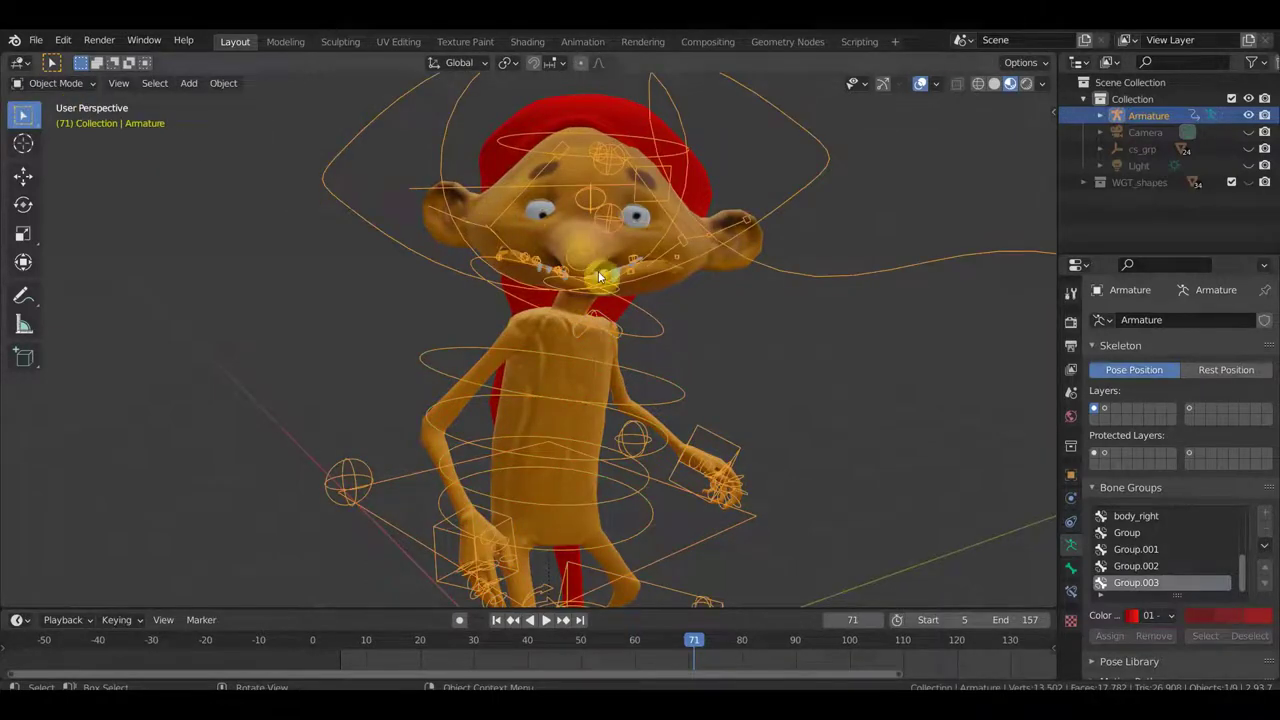
pyautogui.click(546, 210)
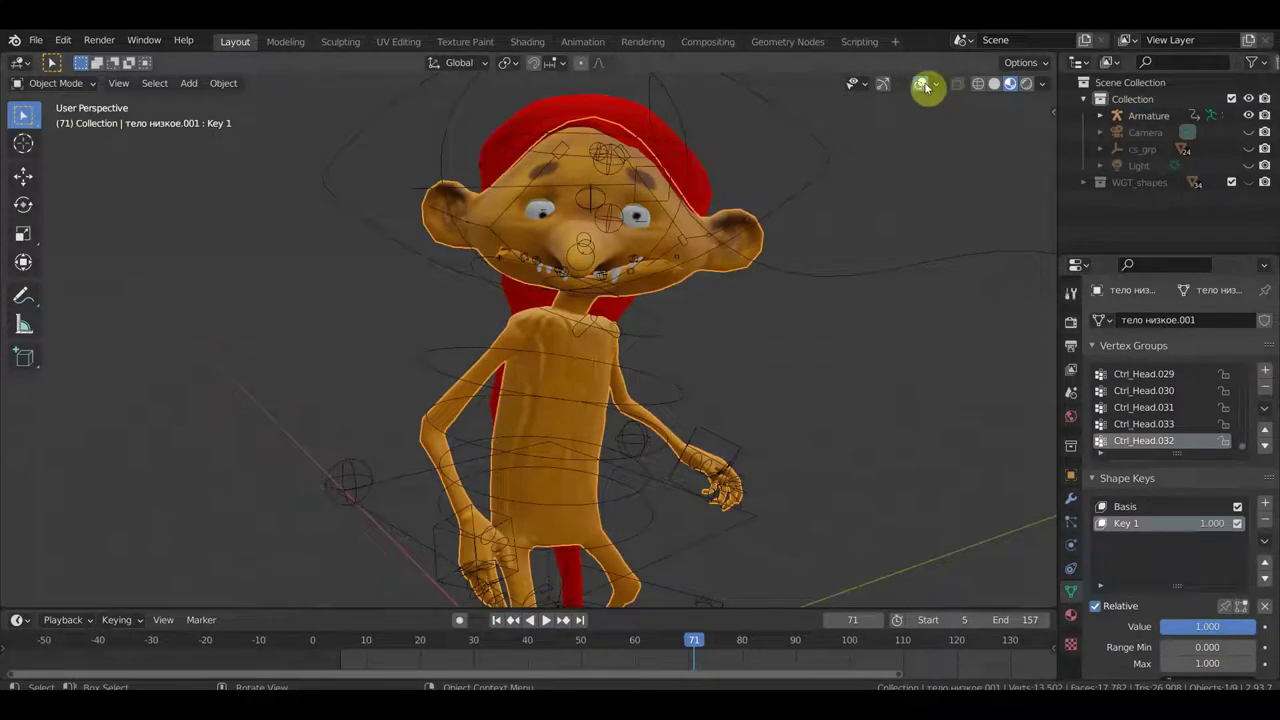
pyautogui.click(922, 85)
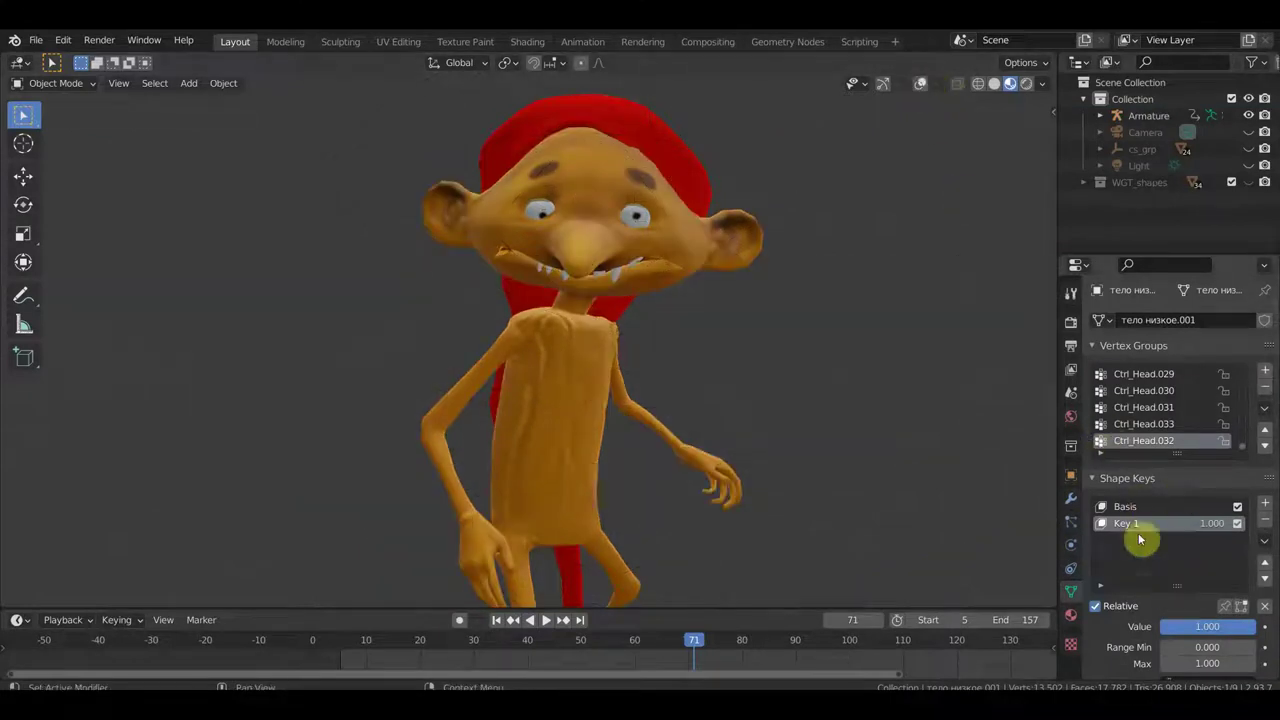
# Add shape key Key 2 to the body mesh with value 1.000.
pyautogui.click(1265, 503)
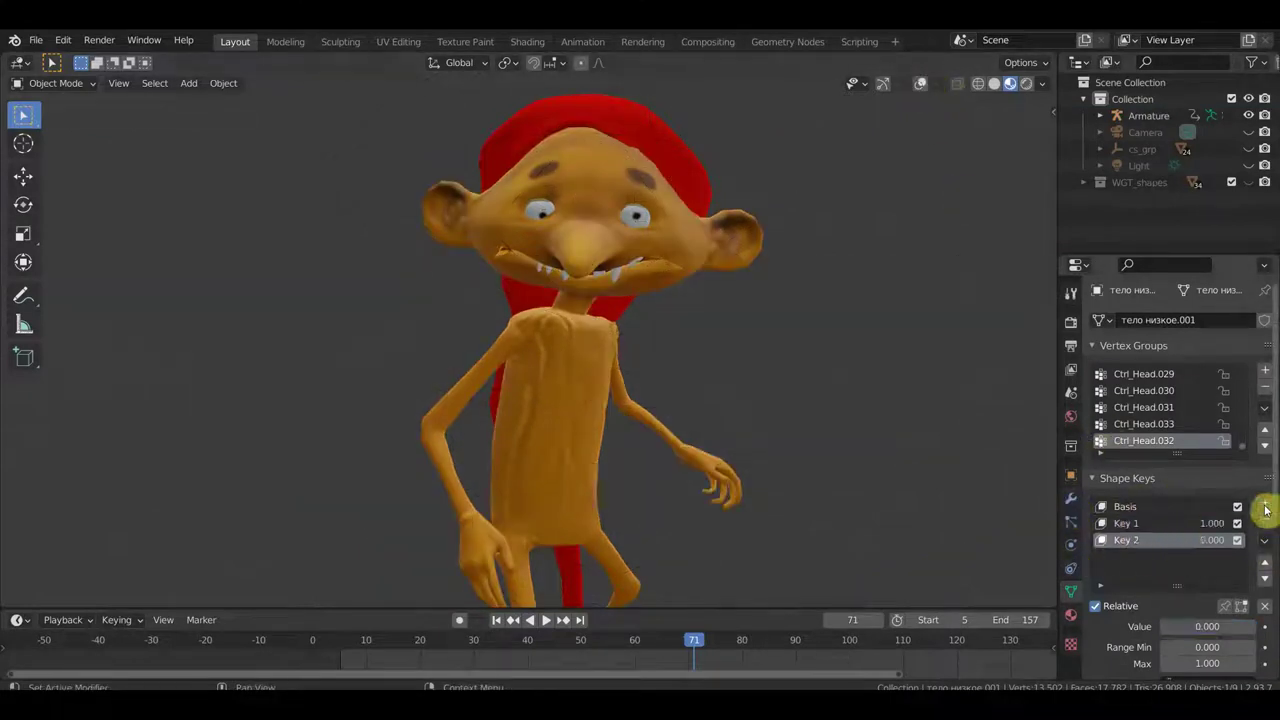
pyautogui.moveTo(1192, 632); pyautogui.dragTo(1180, 632)
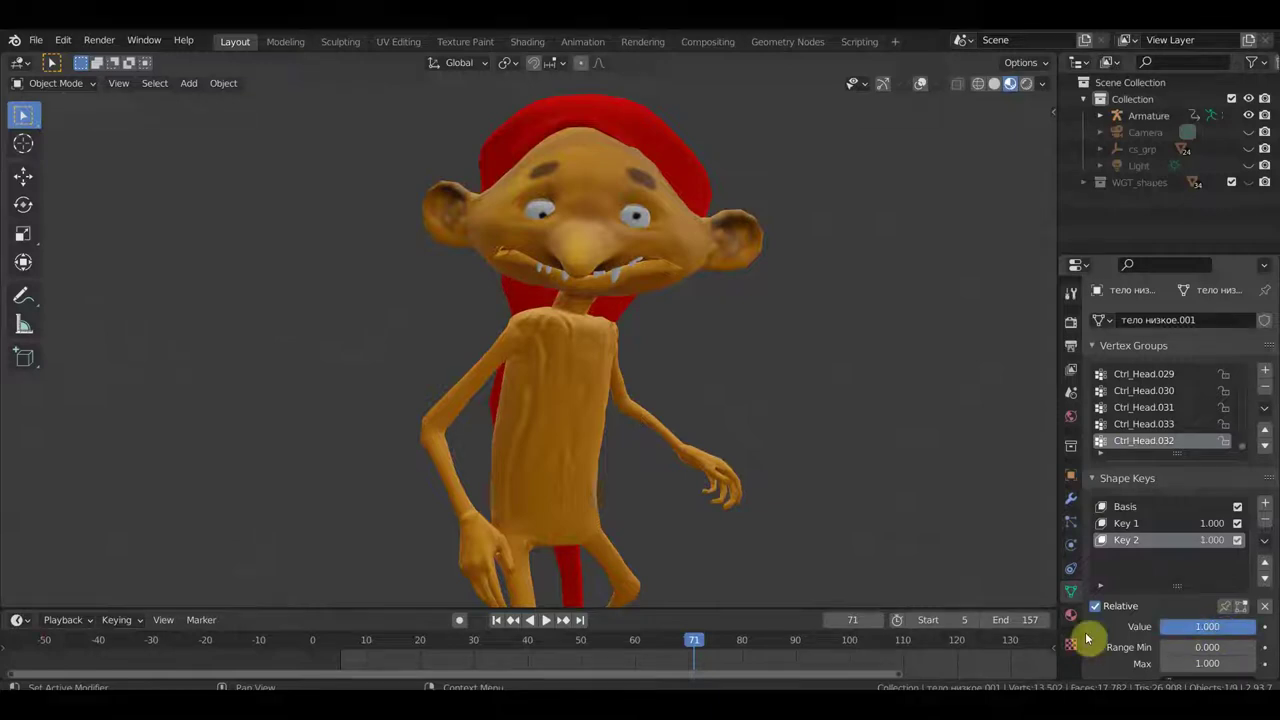
pyautogui.click(58, 84)
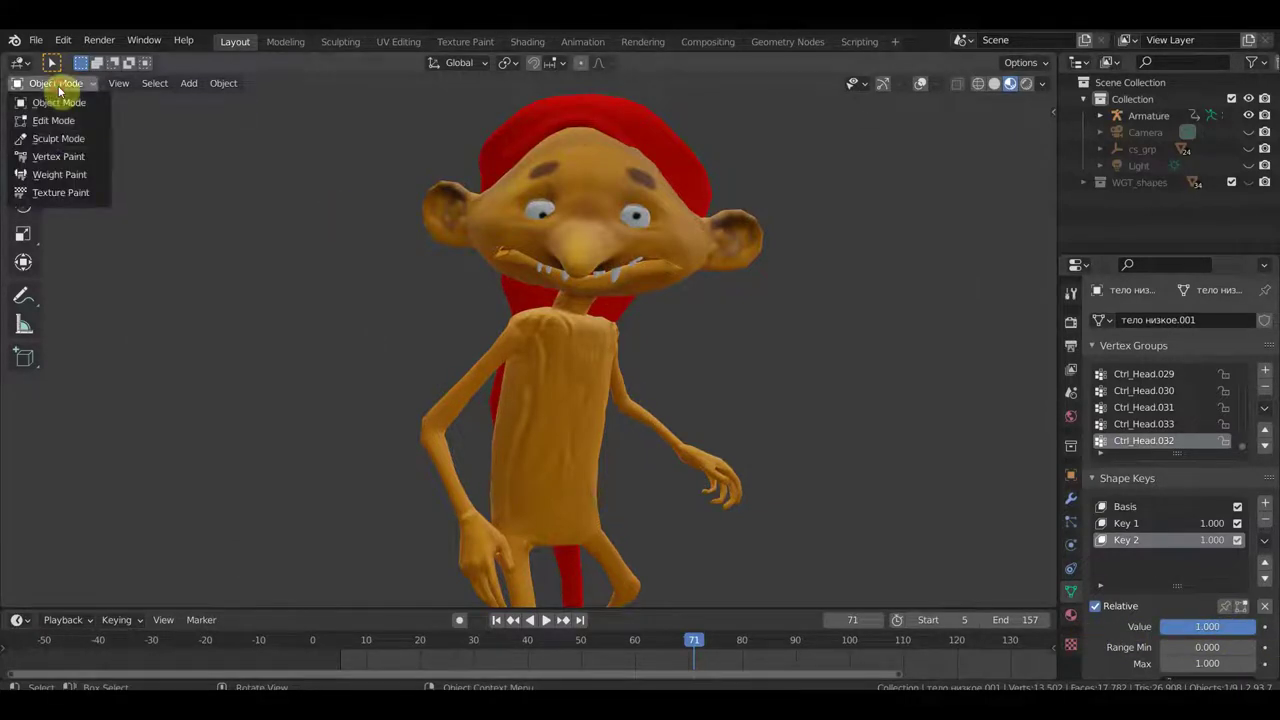
# Enter Sculpt Mode and stretch the cheek toward the left eye with Elastic Deform.
pyautogui.click(65, 139)
pyautogui.scroll(-2, 505, 255)
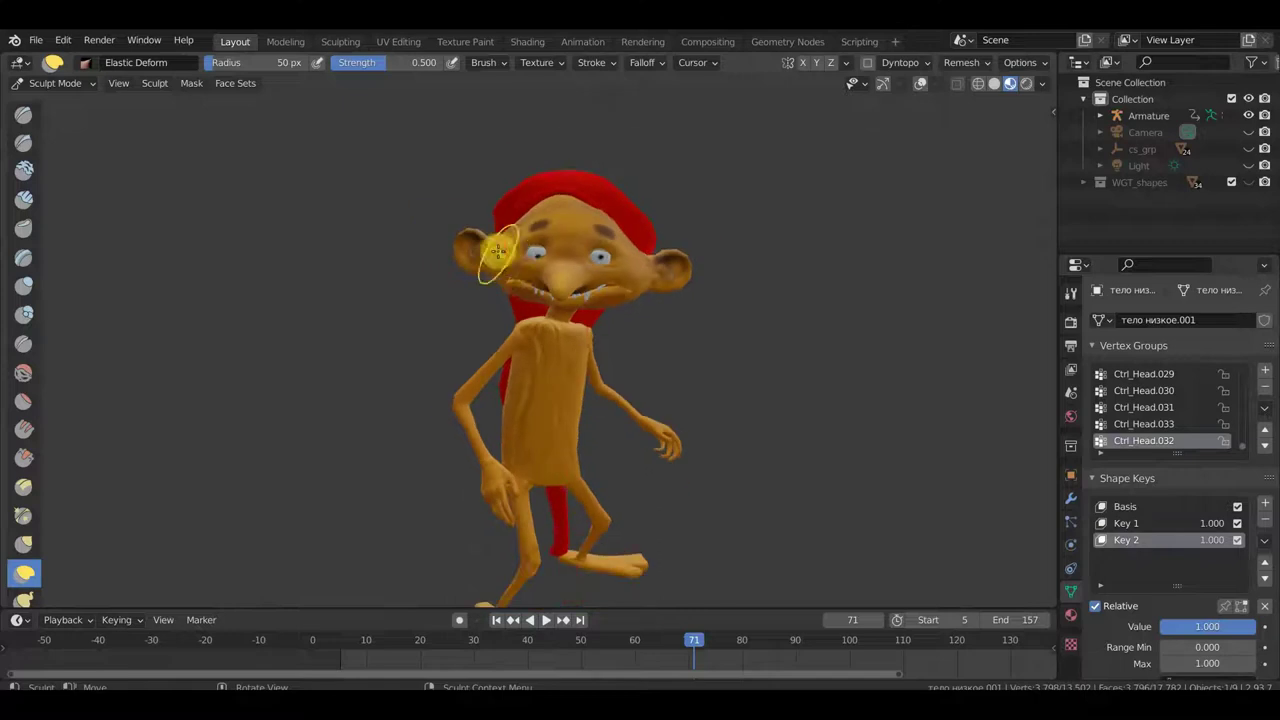
pyautogui.moveTo(499, 253)
pyautogui.mouseDown()
pyautogui.moveTo(531, 256)
pyautogui.moveTo(600, 307)
pyautogui.moveTo(610, 385)
pyautogui.moveTo(609, 352)
pyautogui.moveTo(634, 314)
pyautogui.moveTo(621, 252)
pyautogui.moveTo(471, 243)
pyautogui.moveTo(472, 216)
pyautogui.moveTo(500, 272)
pyautogui.mouseUp()
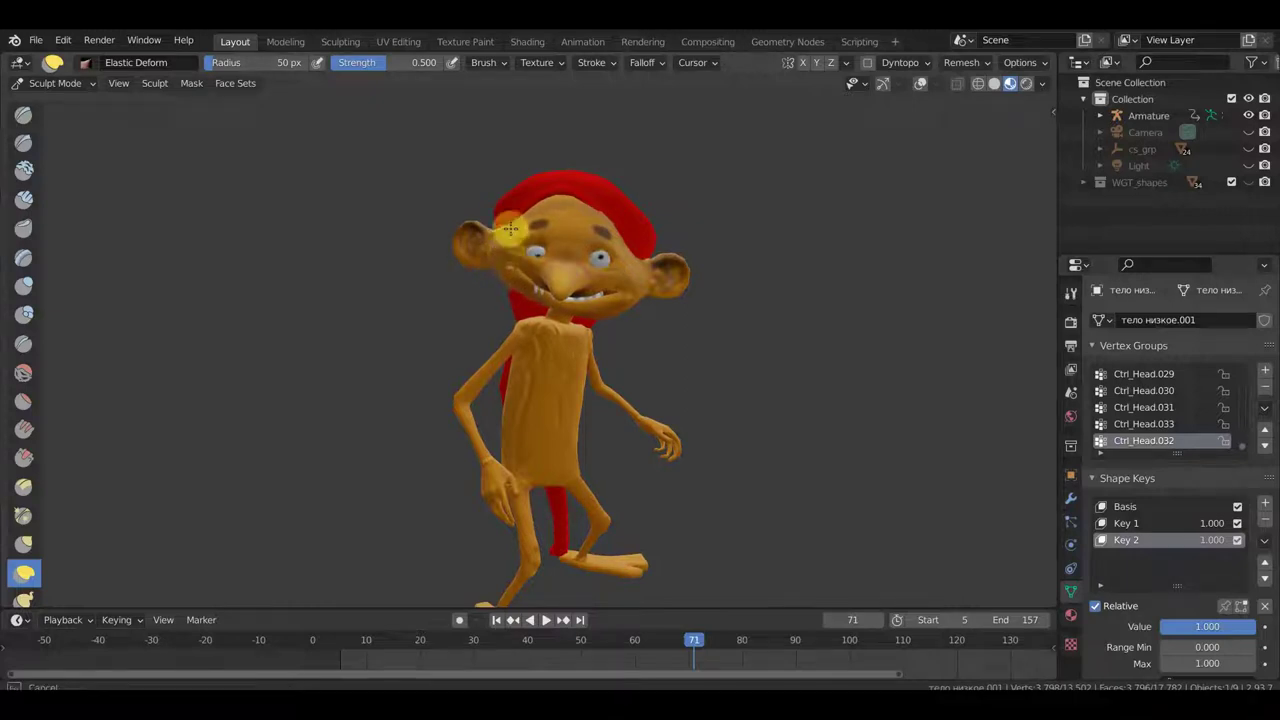
pyautogui.moveTo(507, 243); pyautogui.dragTo(529, 286)
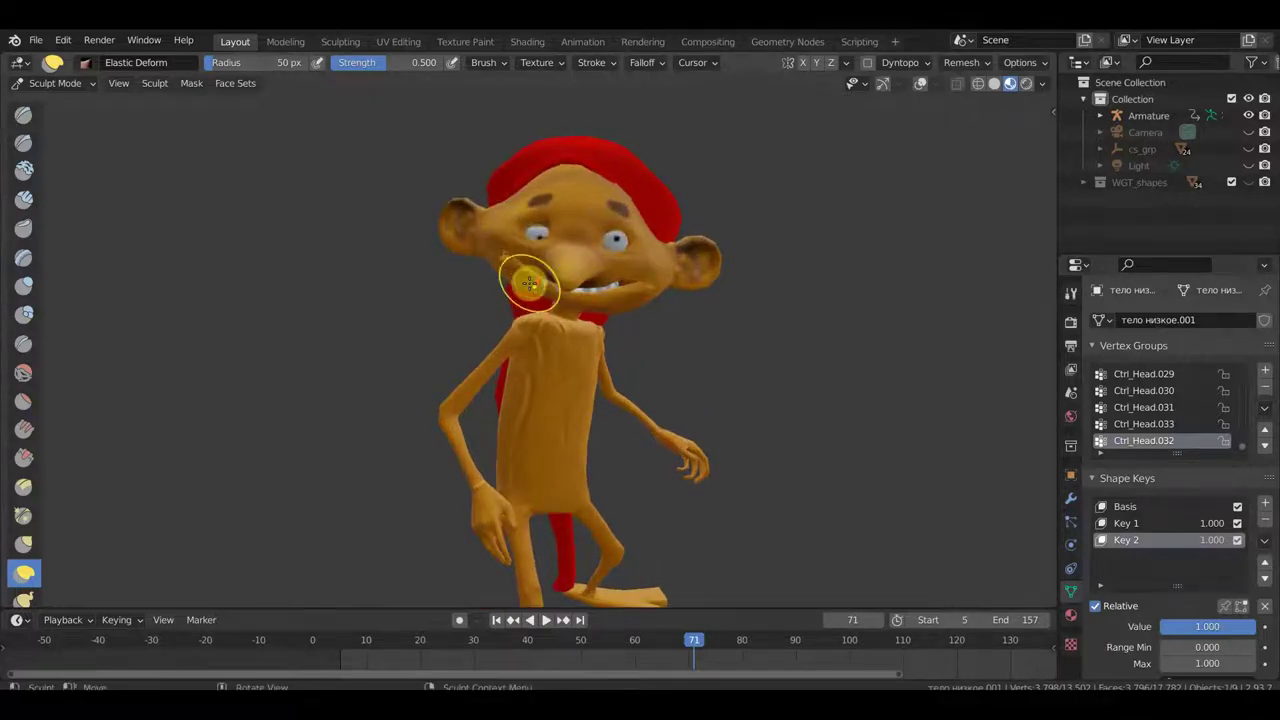
# Pull the nose up toward the forehead and reshape the area between and beside the eyes.
pyautogui.moveTo(585, 256)
pyautogui.mouseDown()
pyautogui.moveTo(590, 213)
pyautogui.moveTo(530, 240)
pyautogui.moveTo(543, 241)
pyautogui.mouseUp()
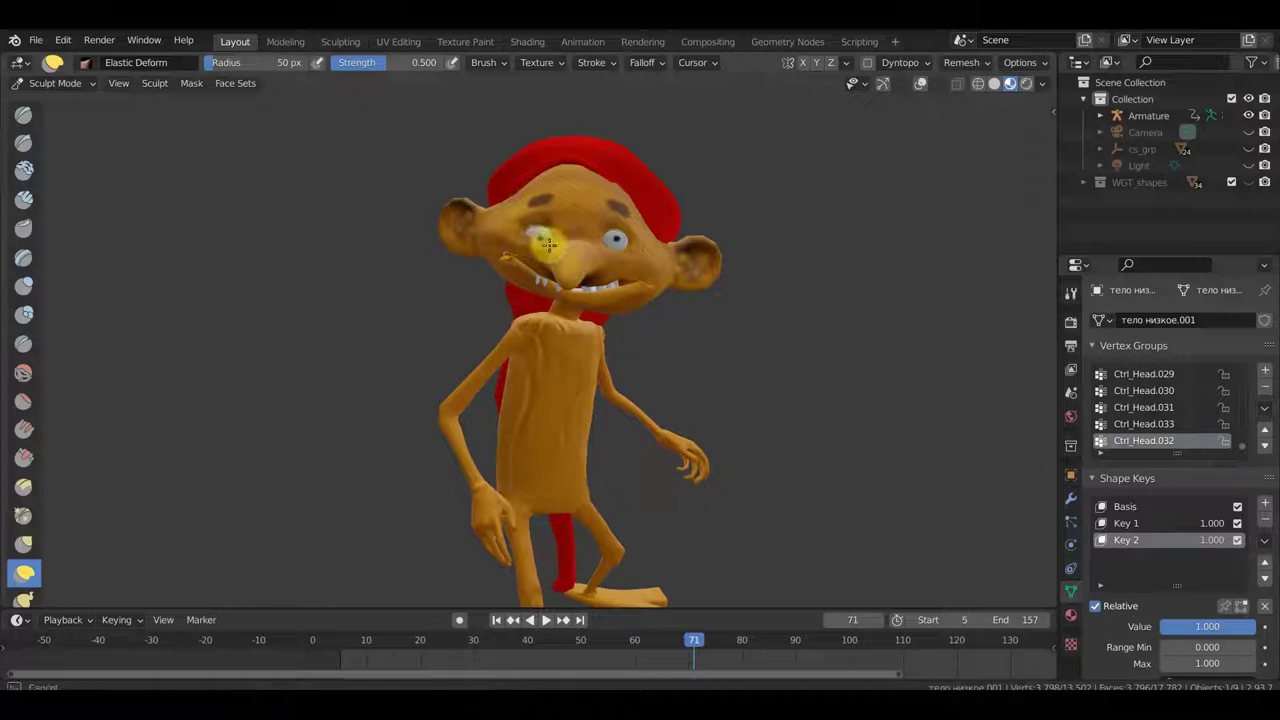
pyautogui.moveTo(544, 247)
pyautogui.mouseDown()
pyautogui.moveTo(527, 241)
pyautogui.moveTo(623, 243)
pyautogui.moveTo(626, 226)
pyautogui.mouseUp()
pyautogui.moveTo(626, 226)
pyautogui.mouseDown(button='middle')
pyautogui.moveTo(526, 206)
pyautogui.moveTo(514, 251)
pyautogui.moveTo(457, 229)
pyautogui.moveTo(489, 236)
pyautogui.mouseUp(button='middle')
pyautogui.moveTo(489, 236)
pyautogui.mouseDown()
pyautogui.moveTo(443, 251)
pyautogui.moveTo(449, 229)
pyautogui.moveTo(467, 234)
pyautogui.moveTo(523, 286)
pyautogui.moveTo(491, 289)
pyautogui.moveTo(517, 271)
pyautogui.mouseUp()
pyautogui.moveTo(517, 271); pyautogui.dragTo(695, 253, button='middle')
pyautogui.scroll(2, 694, 255)
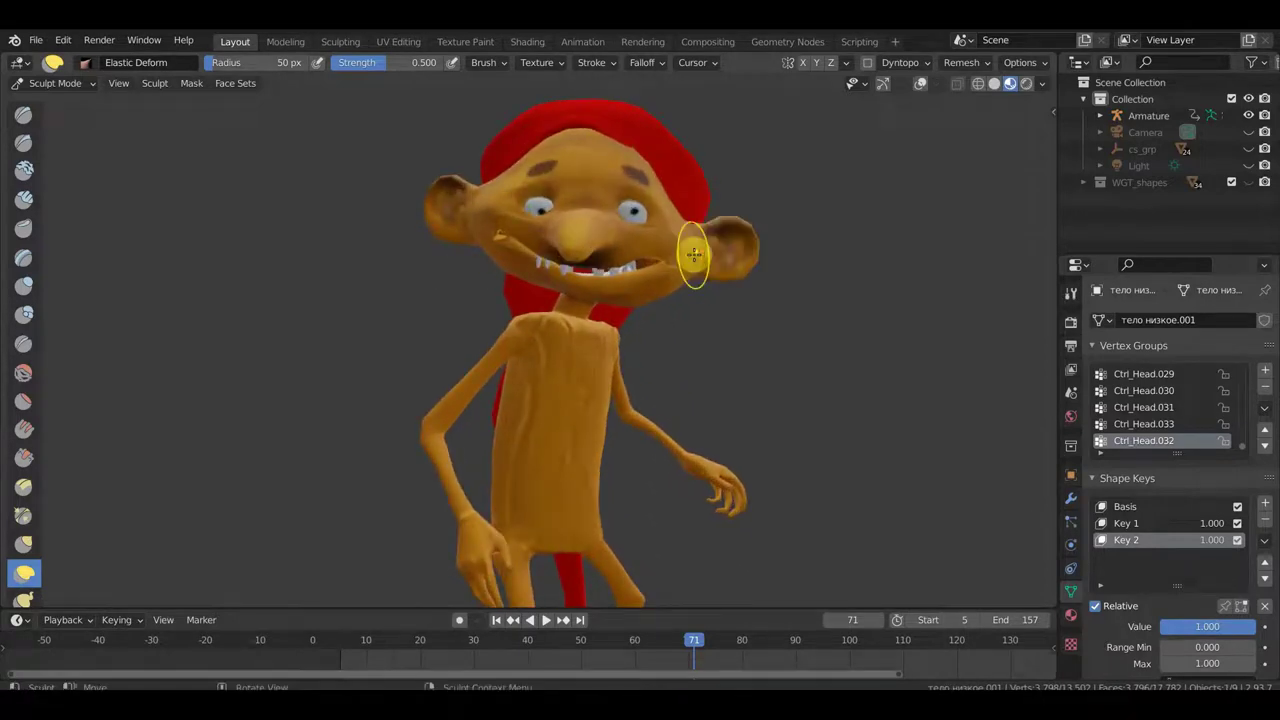
pyautogui.moveTo(723, 277); pyautogui.dragTo(694, 320, button='middle')
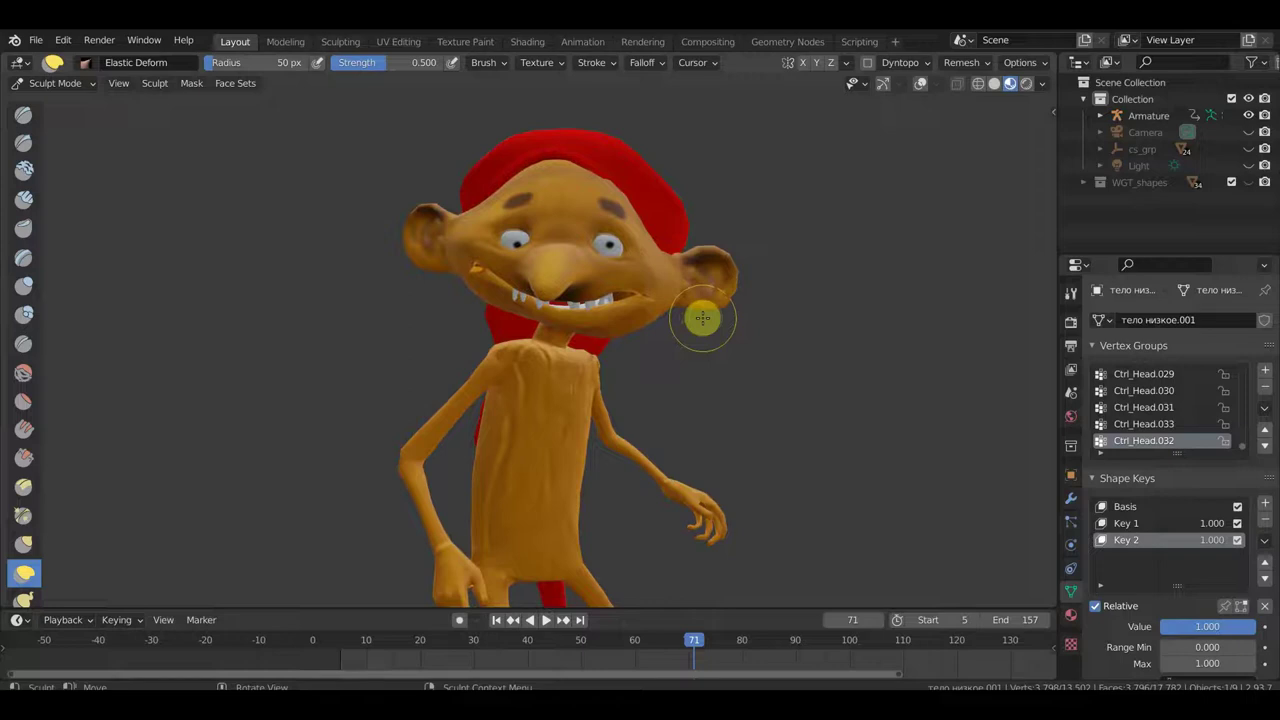
pyautogui.scroll(-3, 807, 372)
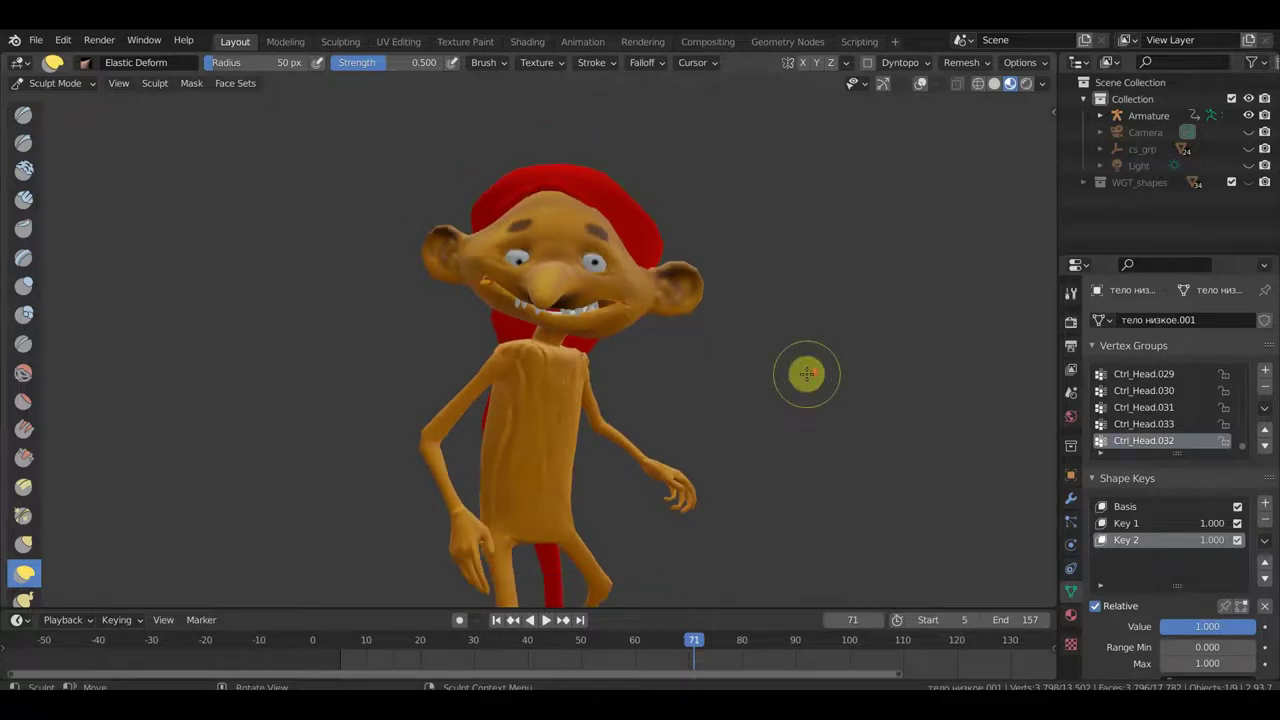
pyautogui.moveTo(803, 386); pyautogui.dragTo(819, 318, button='middle')
pyautogui.moveTo(819, 318); pyautogui.dragTo(813, 326)
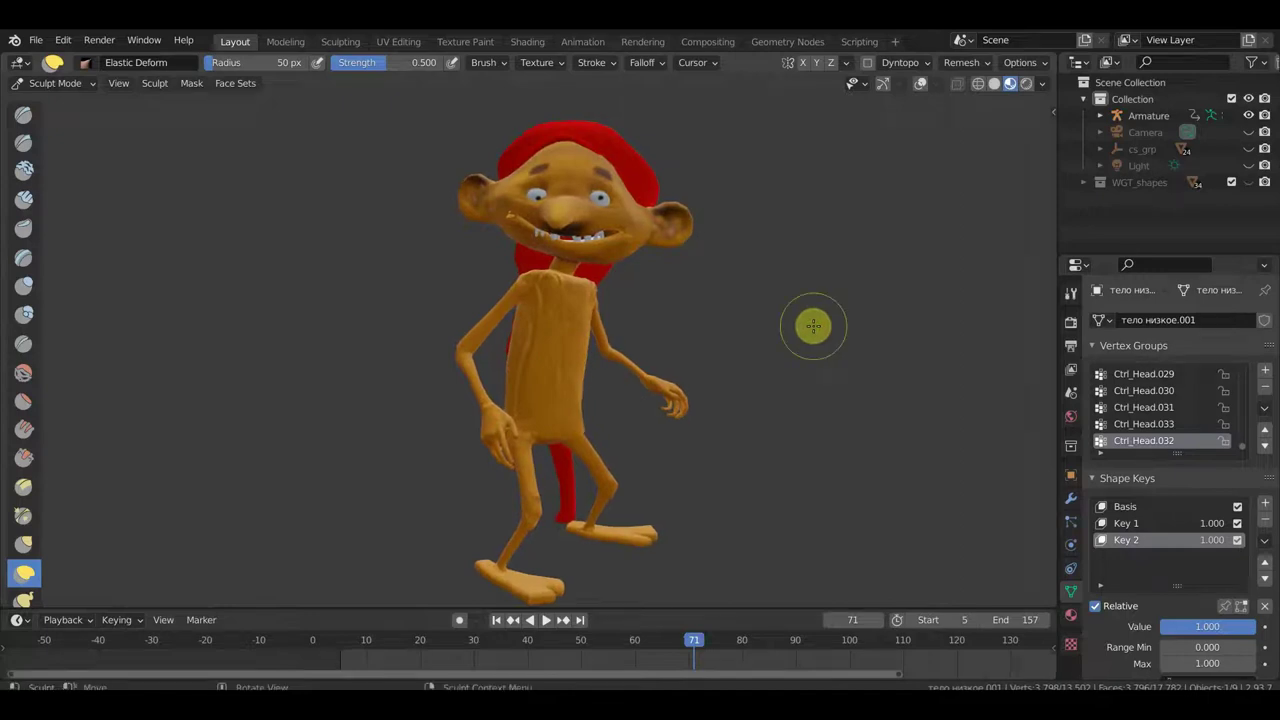
pyautogui.moveTo(810, 330)
pyautogui.mouseDown()
pyautogui.moveTo(843, 337)
pyautogui.moveTo(789, 349)
pyautogui.moveTo(828, 349)
pyautogui.mouseUp()
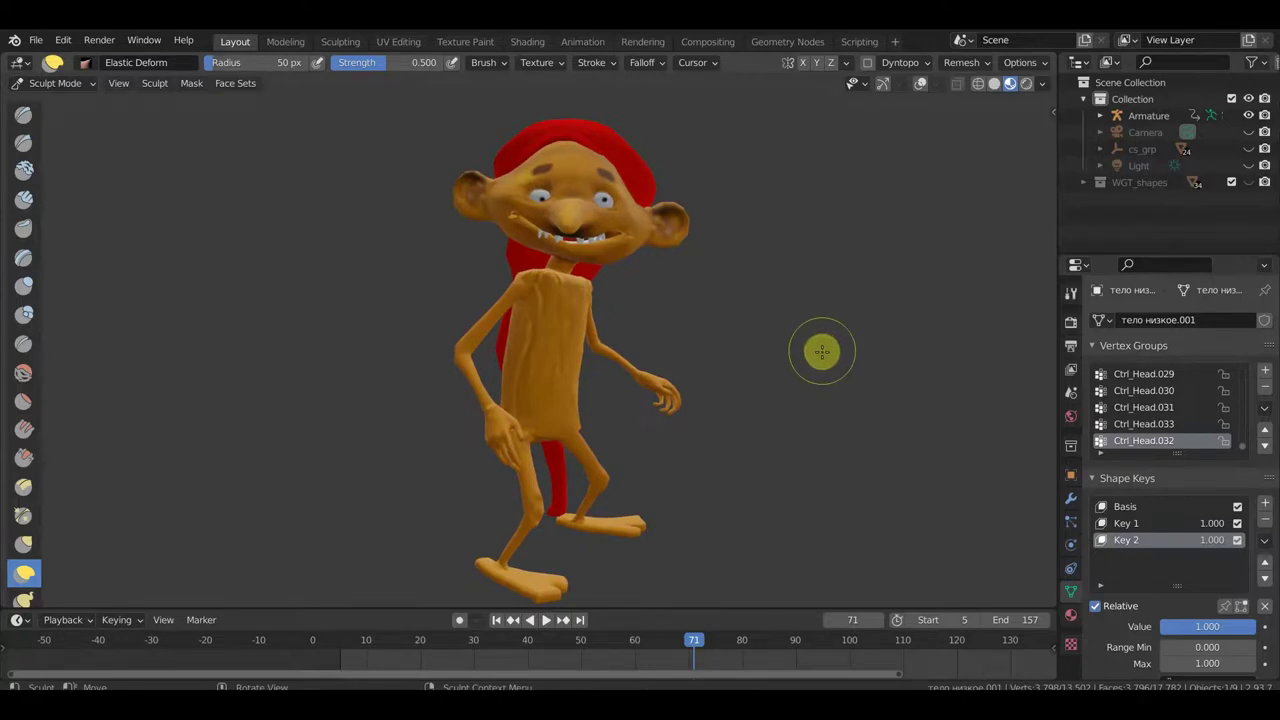
pyautogui.moveTo(666, 351); pyautogui.dragTo(650, 360, button='middle')
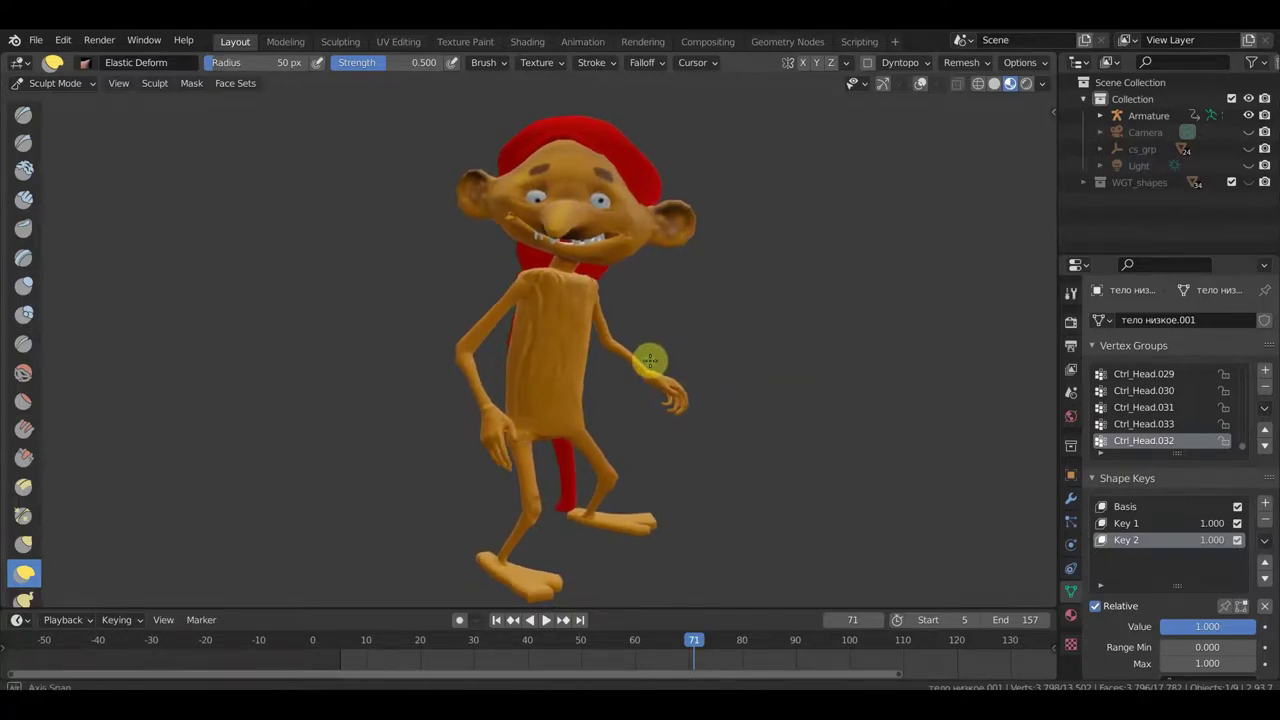
pyautogui.moveTo(650, 360); pyautogui.dragTo(617, 362, button='middle')
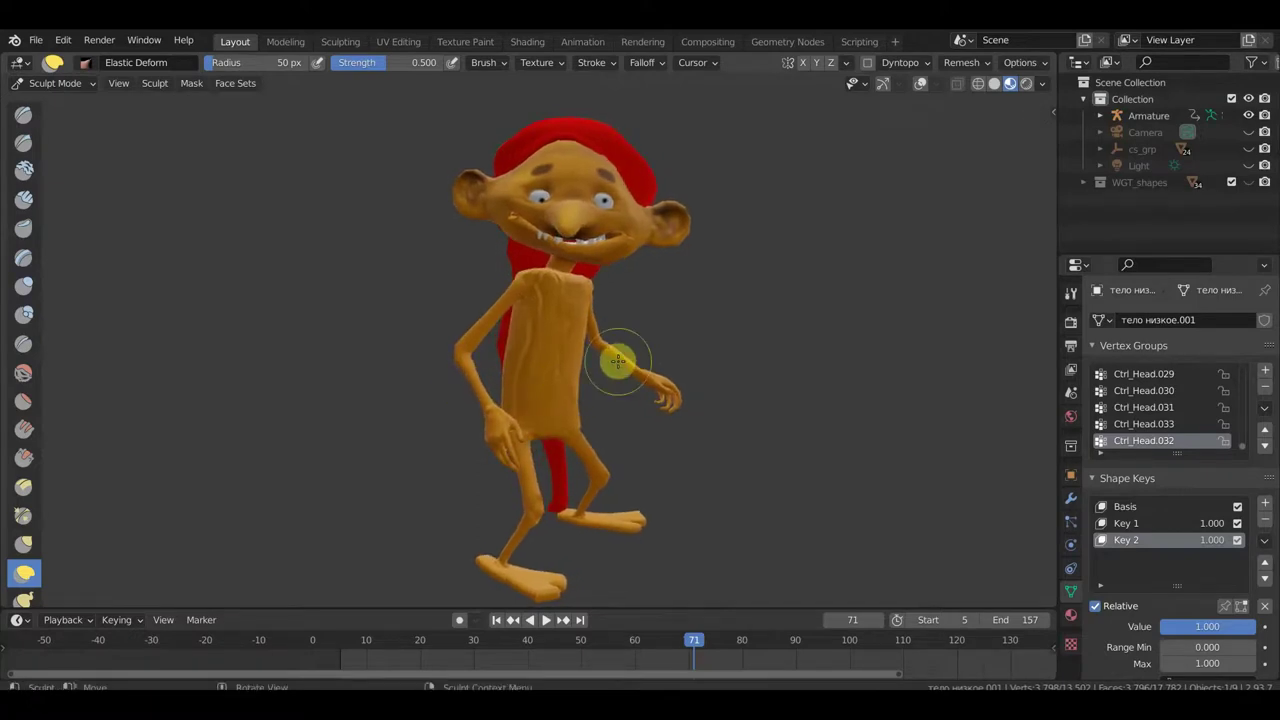
pyautogui.scroll(-1, 640, 390)
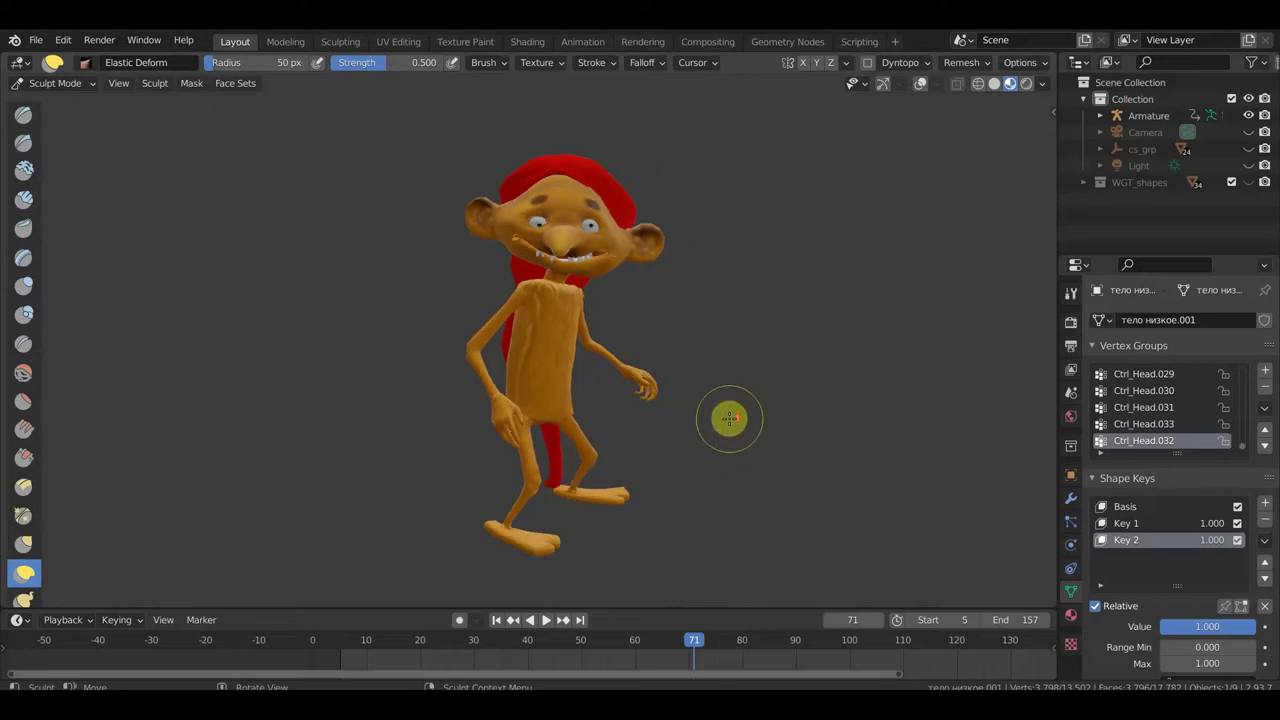